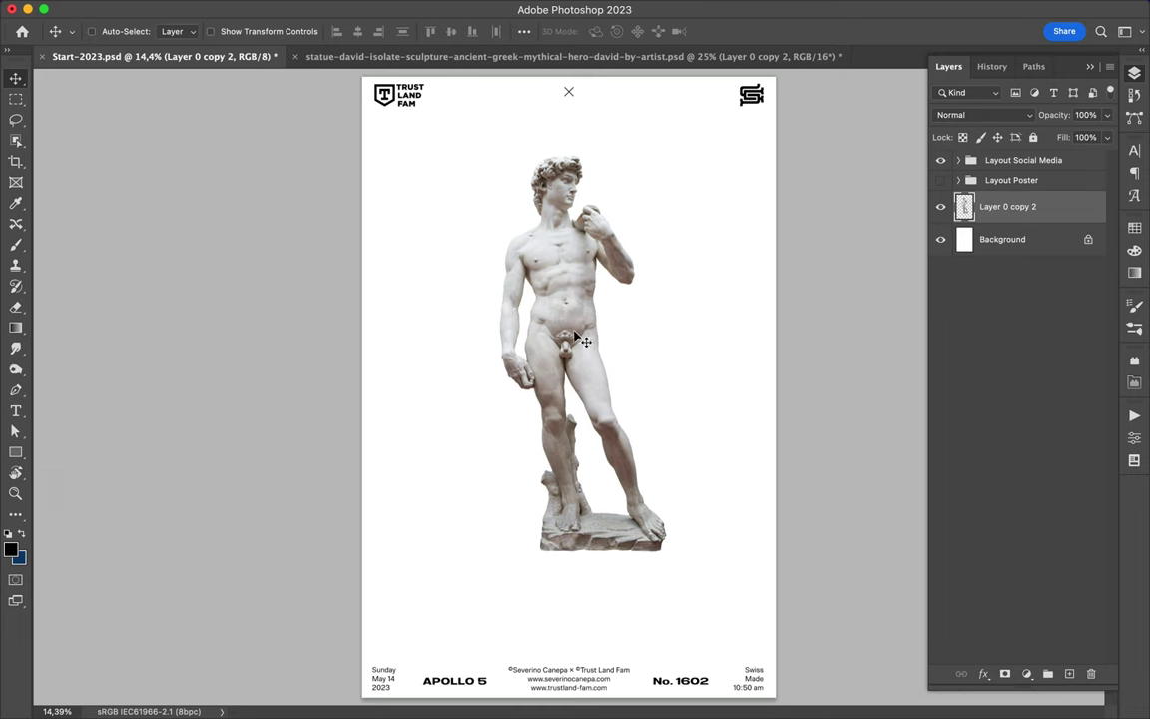
- Paint the letters D, A, V, I and D in striped brush strokes below the statue
key(b)
drag(441, 500, 441, 616)
key(ctrl+z)
drag(441, 539, 441, 616)
key(ctrl+plus)
drag(359, 519, 346, 620)
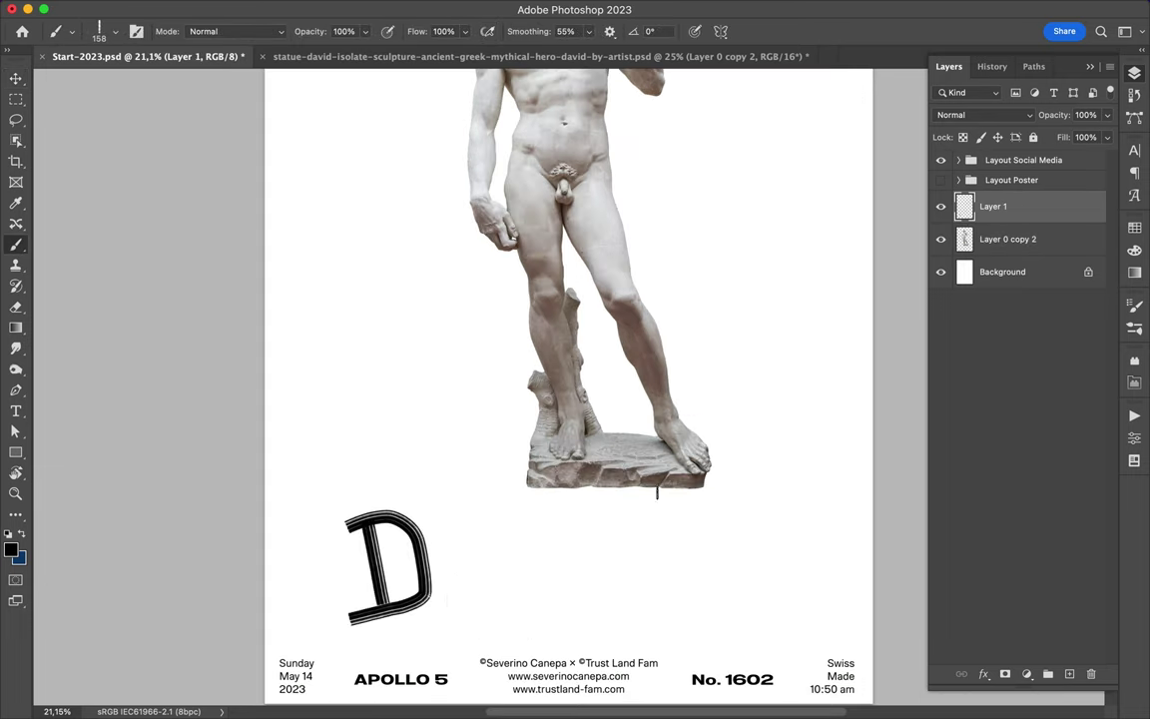
mouse_move(435, 624)
mouse_down()
mouse_move(467, 509)
mouse_move(485, 623)
mouse_up()
drag(489, 520, 526, 519)
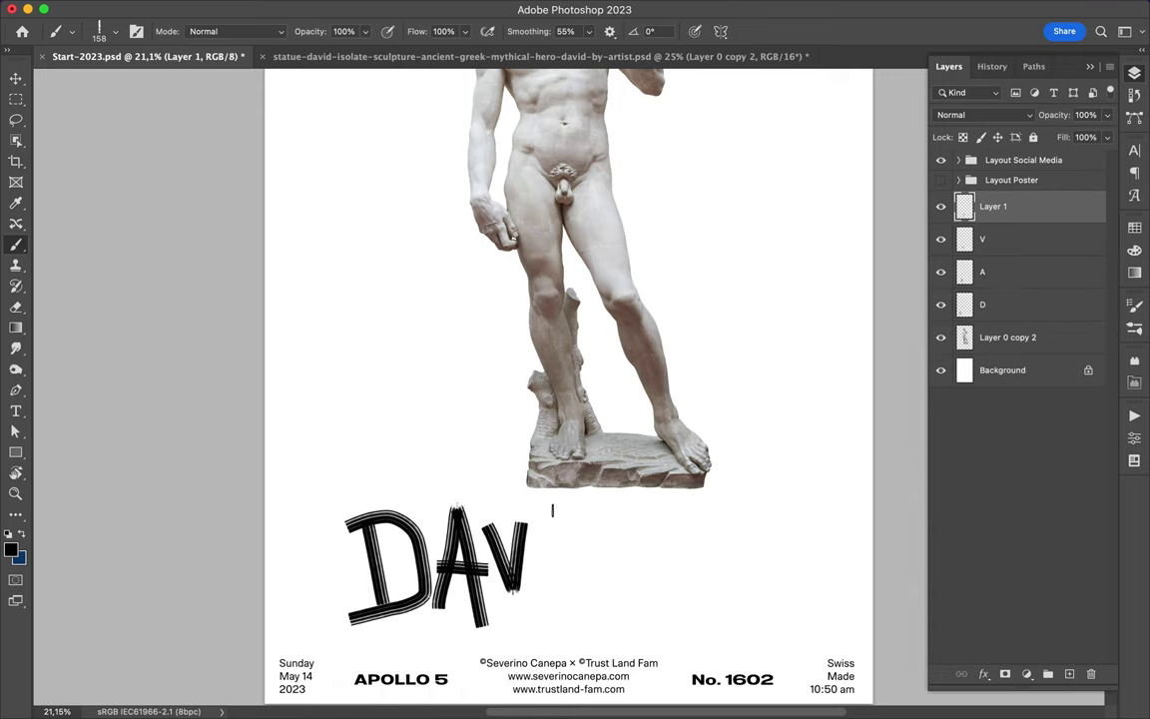
click(1040, 206)
text(I)
key(Return)
drag(639, 519, 639, 599)
- Group the letter layers, spread the letters apart with the I tilted, and add a layer inside the group
key(v)
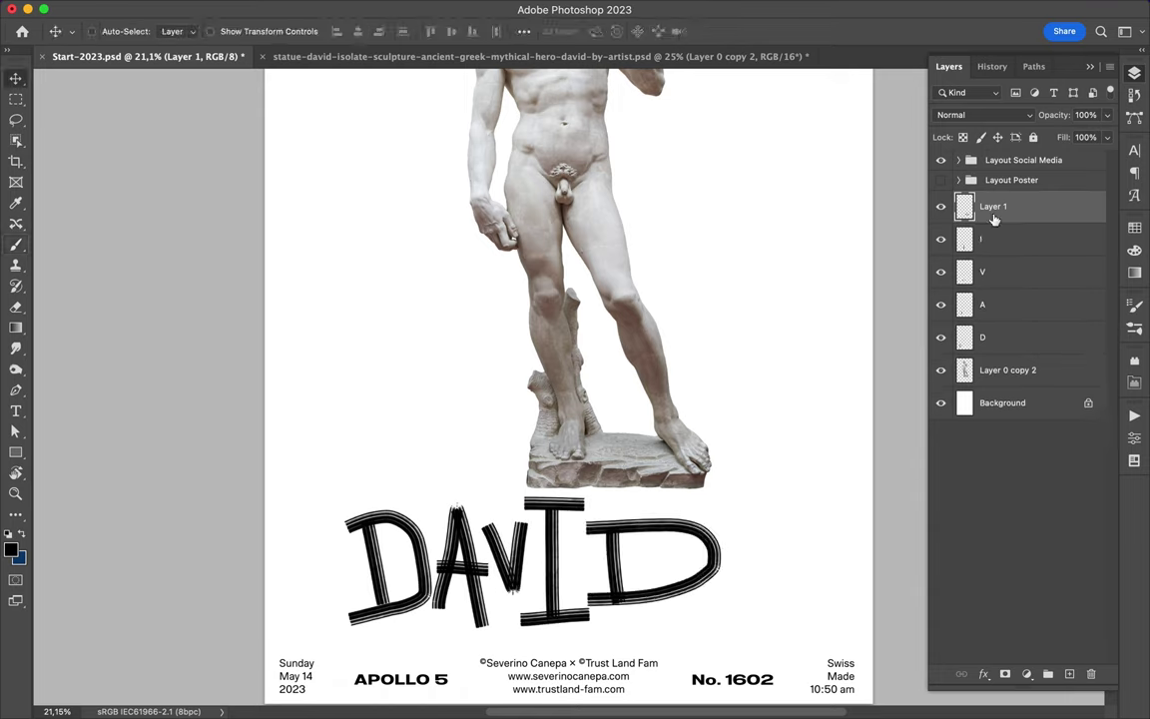
key(ctrl+g)
mouse_move(440, 570)
mouse_down()
mouse_move(619, 560)
mouse_move(560, 570)
mouse_up()
drag(399, 560, 380, 554)
key(ctrl+shift+alt+n)
key(b)
click(108, 30)
- Choose a brush for the black accent strokes and pan around the DAVID lettering, then bring up the brush presets
scroll(119, 299, down, 5)
click(150, 302)
scroll(440, 636, up, 5)
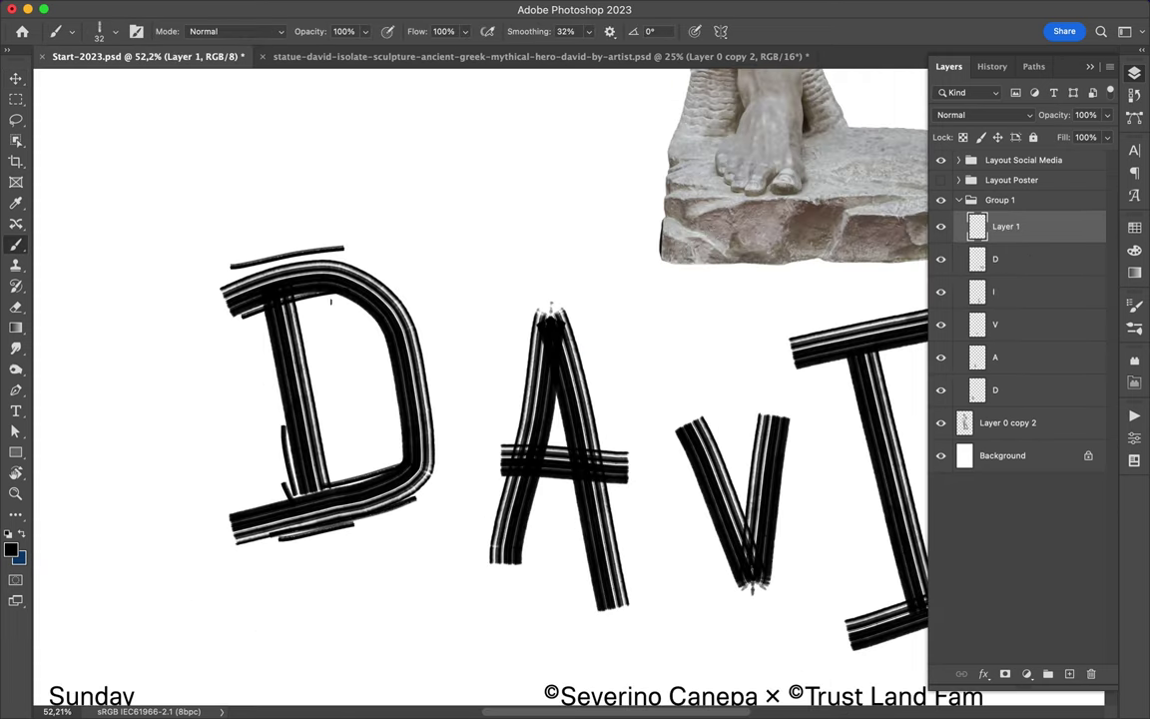
scroll(660, 542, right, 5)
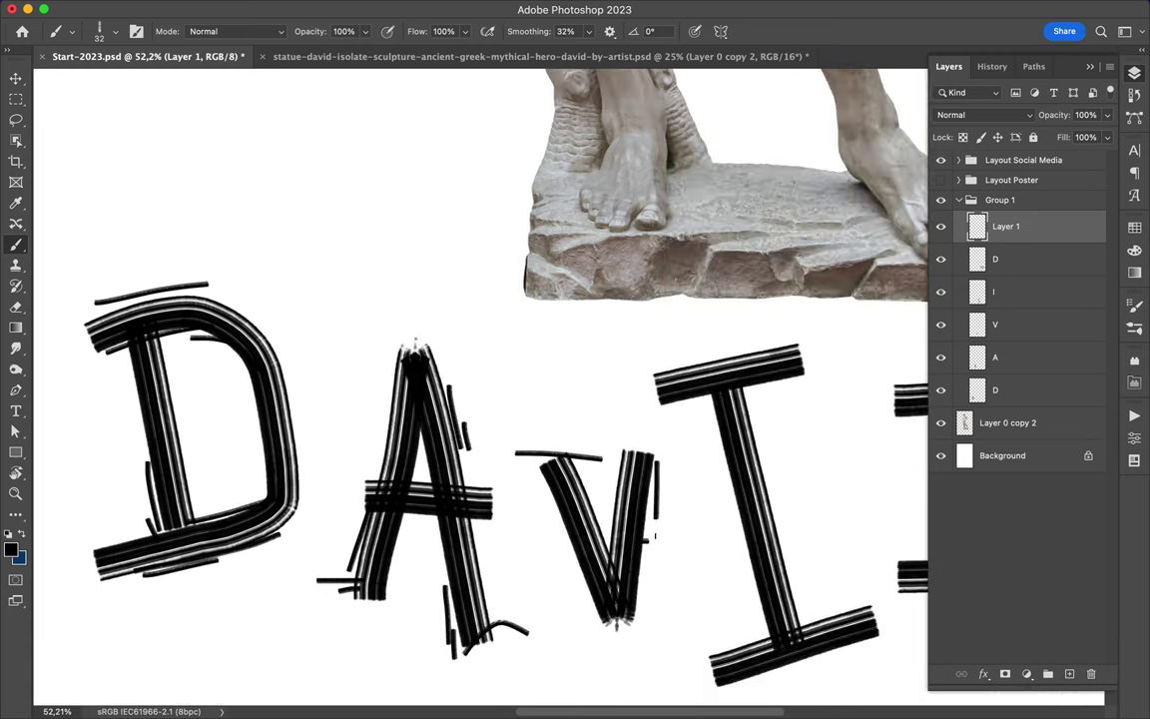
scroll(613, 504, right, 5)
scroll(613, 504, down, 3)
scroll(666, 279, right, 4)
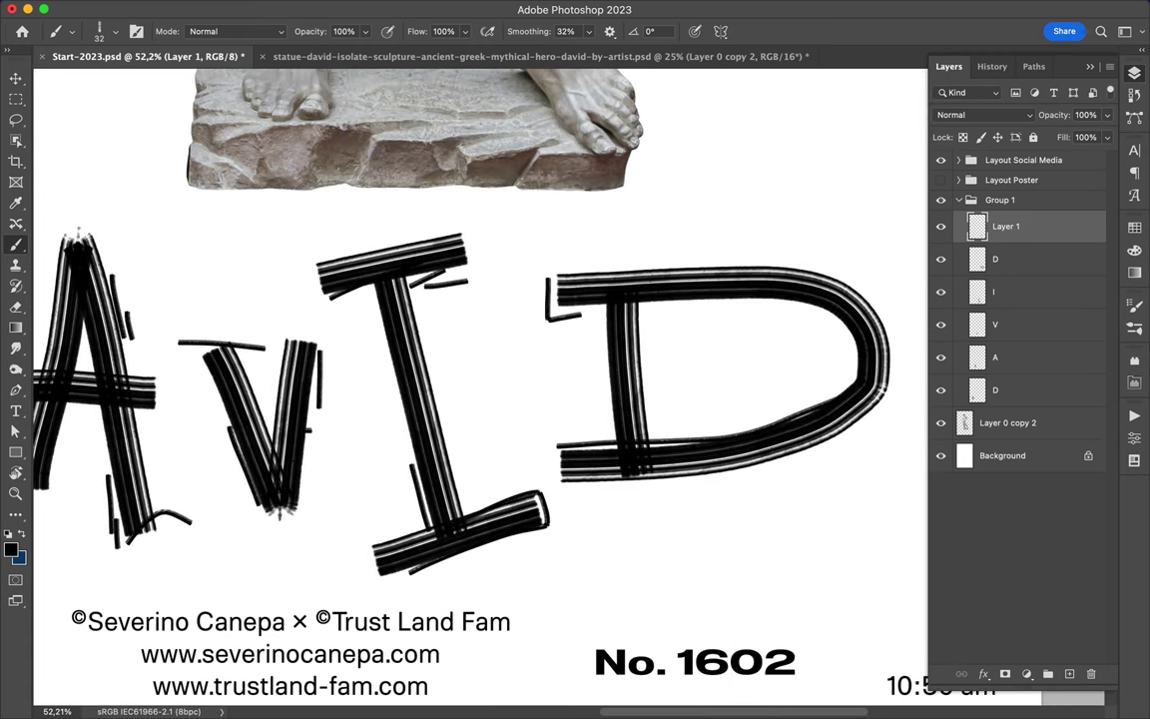
scroll(332, 370, left, 4)
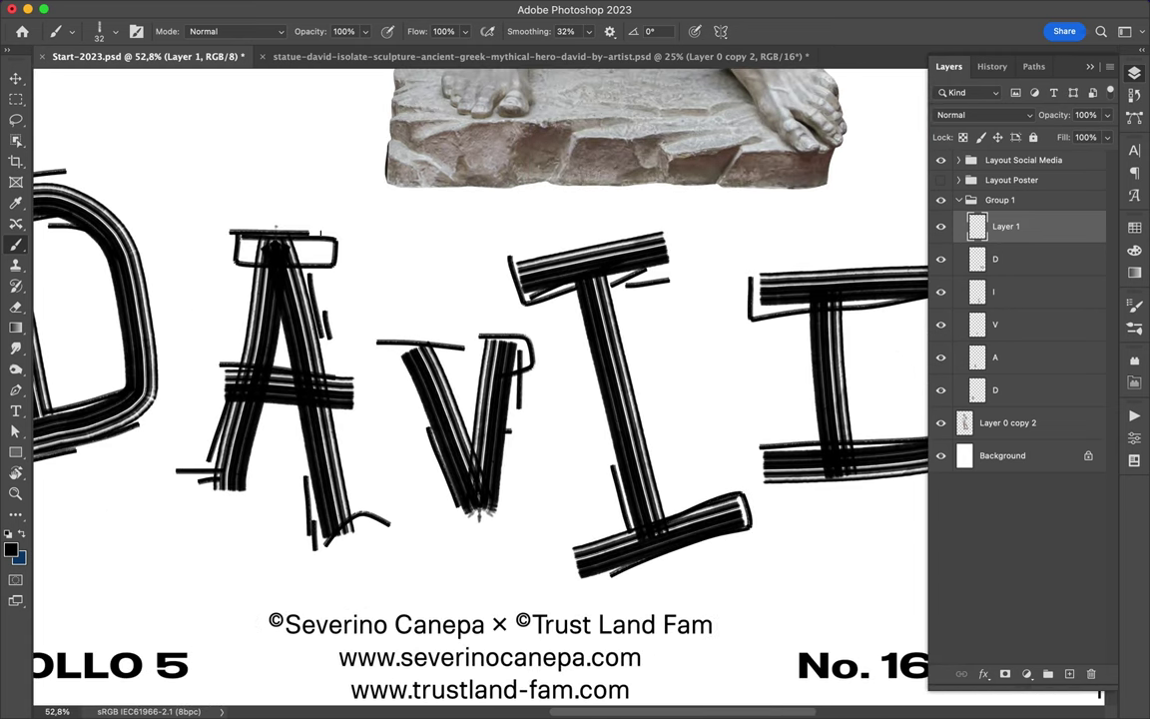
scroll(480, 379, left, 4)
scroll(479, 399, down, 3)
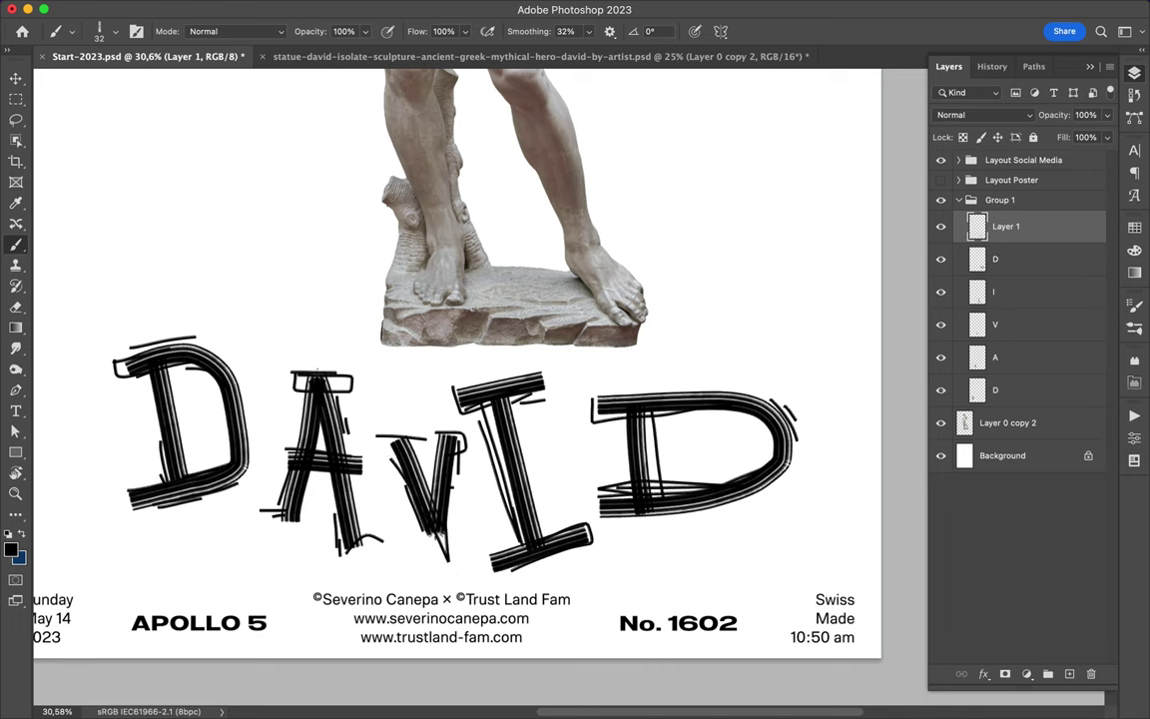
scroll(436, 531, up, 2)
scroll(480, 539, left, 2)
scroll(539, 564, left, 2)
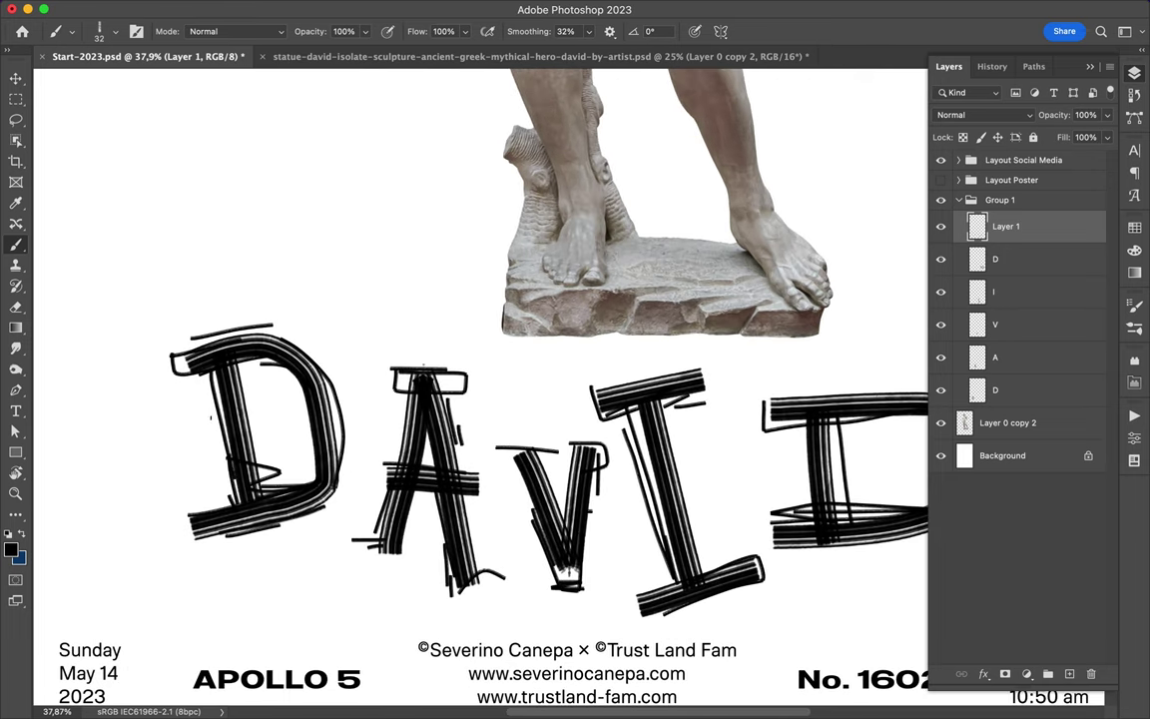
scroll(512, 475, down, 2)
scroll(511, 474, down, 2)
click(100, 31)
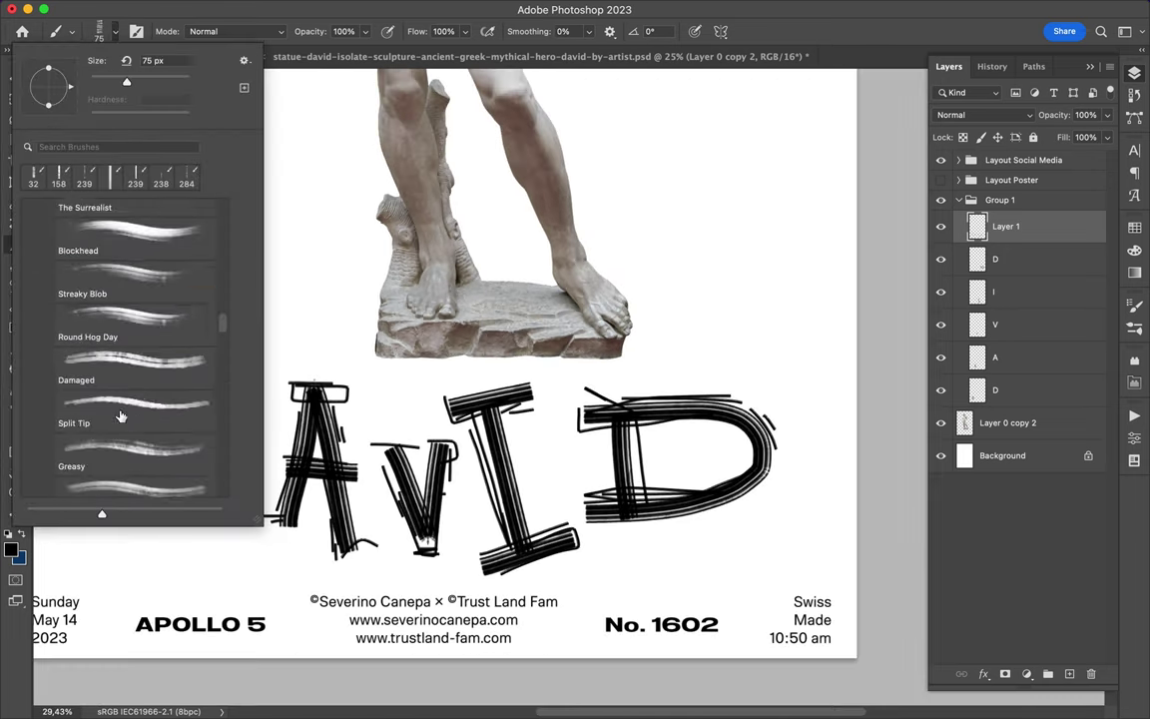
- Pick a thin 10 px sketchy brush preset and scribble loose lines over the first D
click(135, 300)
scroll(279, 415, up, 5)
click(278, 415)
drag(429, 290, 410, 349)
drag(480, 344, 409, 440)
drag(360, 289, 330, 479)
drag(599, 250, 399, 559)
mouse_move(290, 519)
mouse_down()
mouse_move(308, 624)
mouse_move(488, 620)
mouse_up()
mouse_move(437, 244)
mouse_down()
mouse_move(539, 185)
mouse_move(499, 449)
mouse_move(390, 244)
mouse_move(544, 398)
mouse_up()
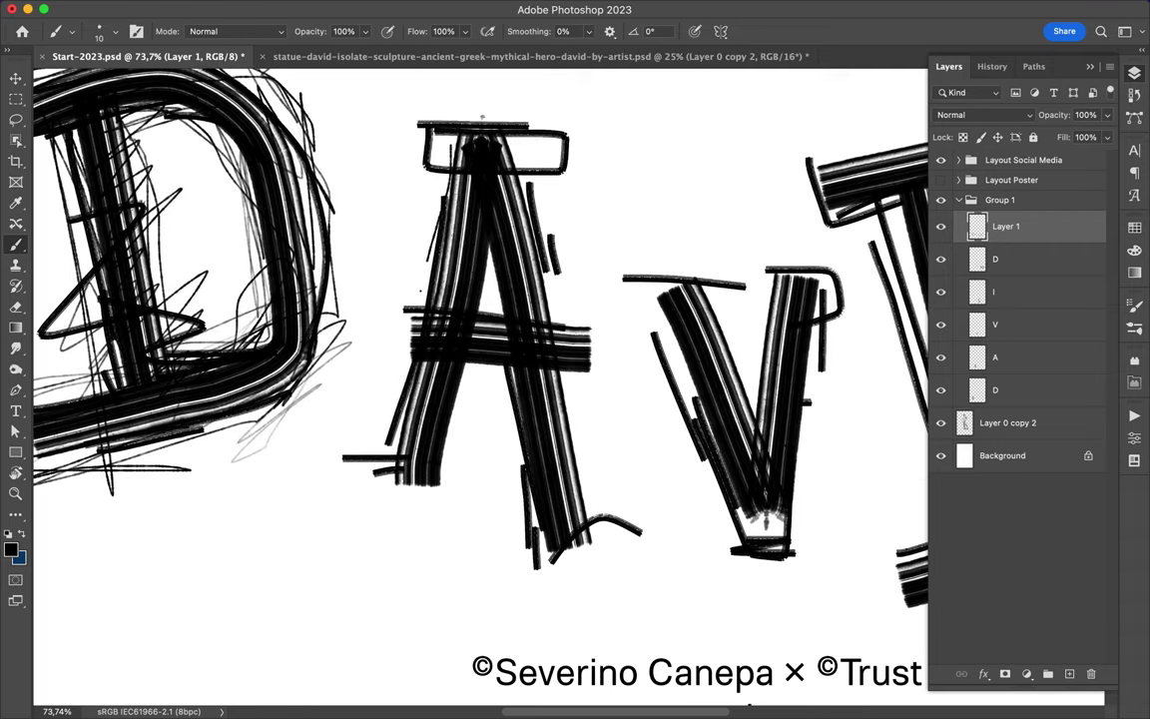
- Scribble over the A's legs, top bar and feet
drag(404, 160, 364, 370)
drag(381, 150, 548, 106)
drag(500, 245, 529, 464)
drag(436, 477, 473, 481)
drag(469, 329, 677, 561)
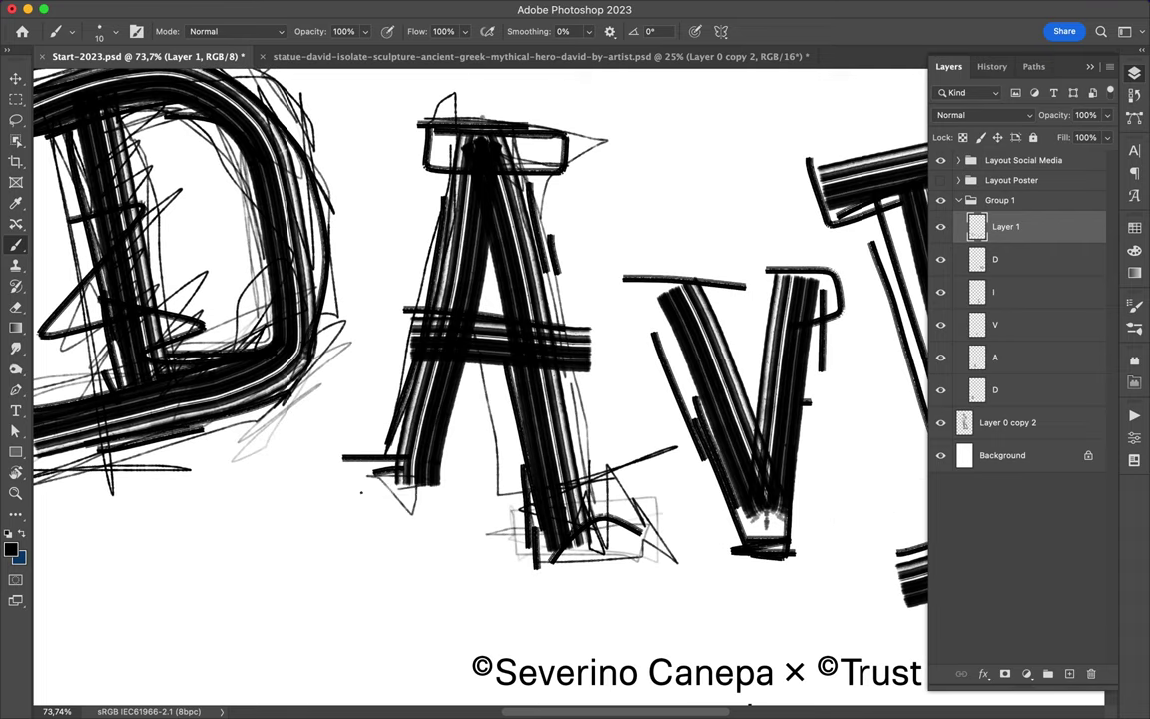
drag(320, 439, 479, 489)
drag(344, 431, 316, 474)
drag(439, 239, 474, 469)
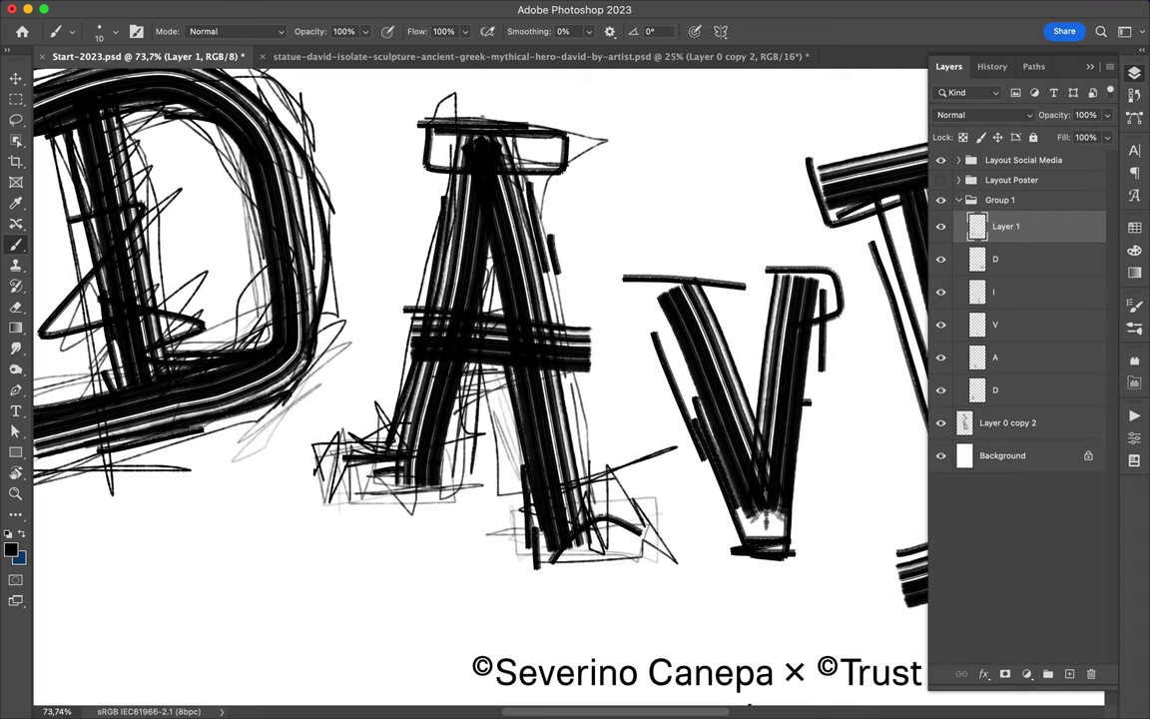
- Sketch thin lines around the V's outline, right side and bottom point
scroll(529, 300, down, 2)
drag(507, 277, 539, 347)
scroll(480, 299, right, 3)
drag(480, 289, 584, 449)
drag(661, 299, 677, 407)
drag(564, 499, 624, 544)
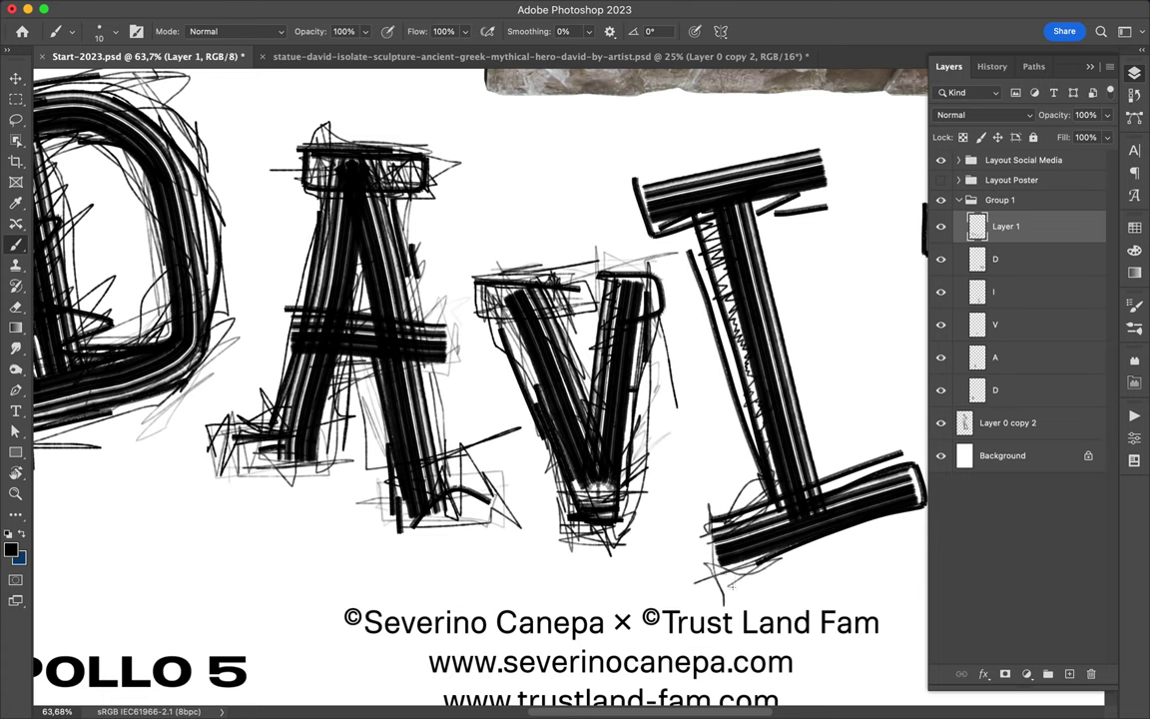
- Sketch over the I's top and bottom serifs and scribble down its stem
drag(764, 539, 904, 504)
drag(659, 160, 826, 141)
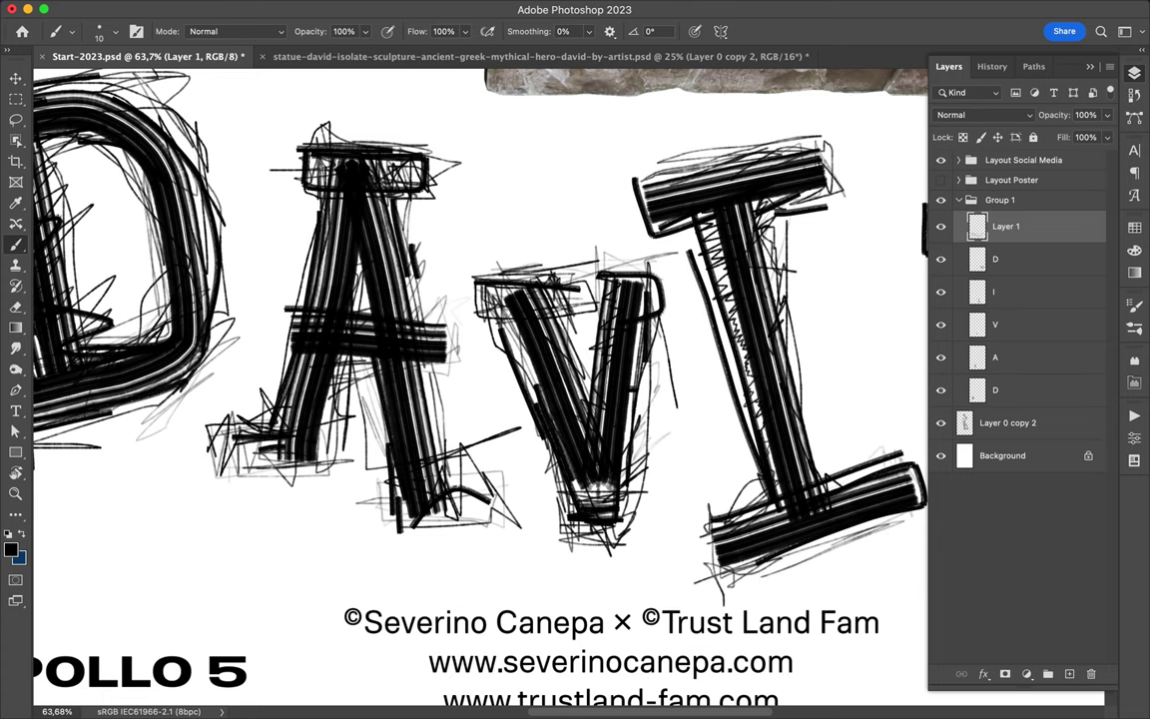
drag(698, 200, 639, 404)
drag(713, 249, 749, 440)
drag(689, 209, 829, 409)
- Scribble over the last D's top edge, stem, bowl and bottom bar
drag(699, 399, 340, 409)
drag(499, 355, 594, 454)
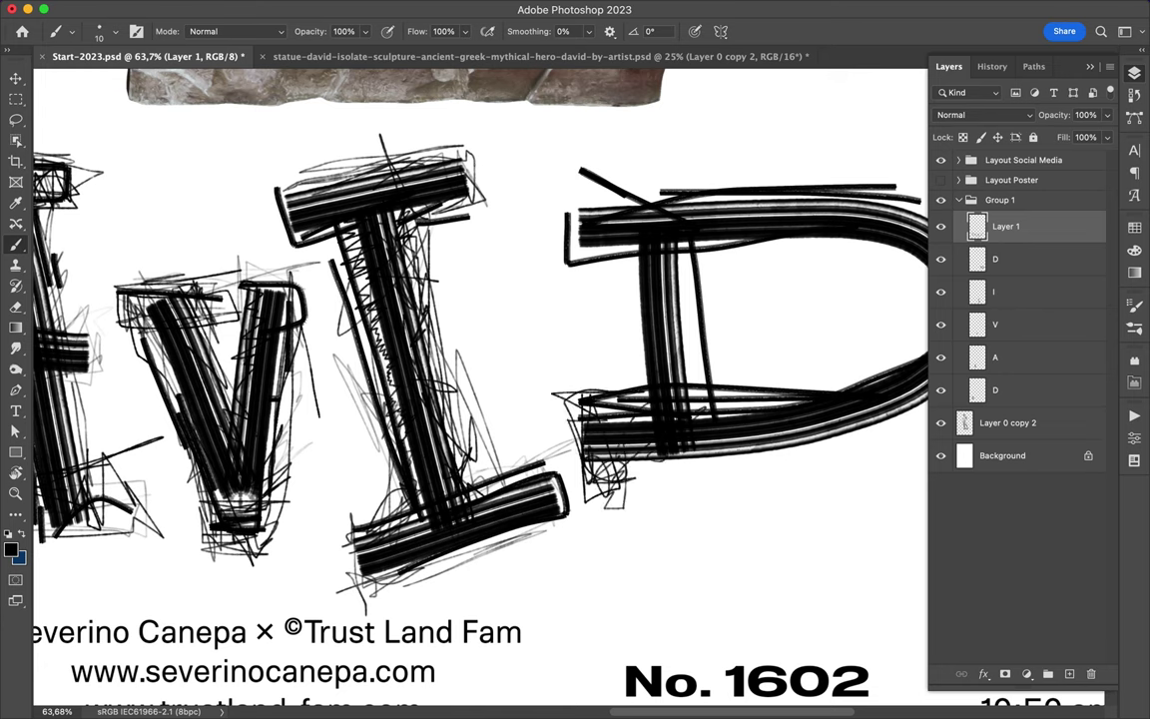
scroll(479, 379, right, 5)
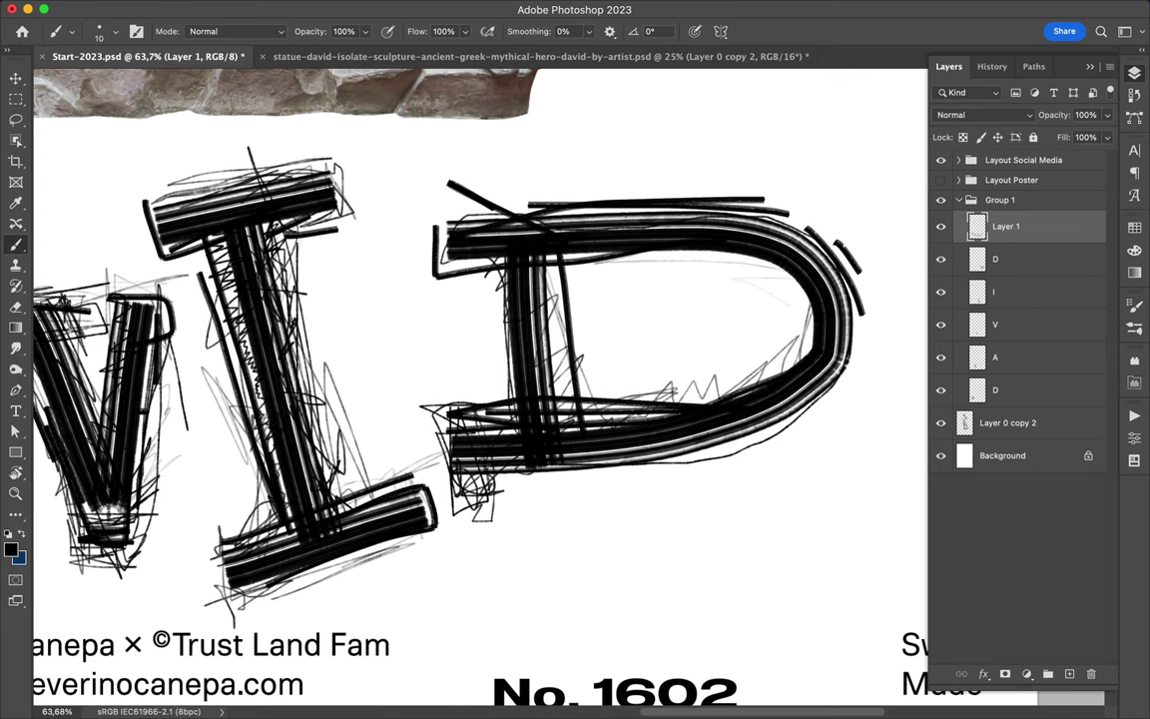
drag(796, 218, 378, 219)
drag(499, 258, 577, 333)
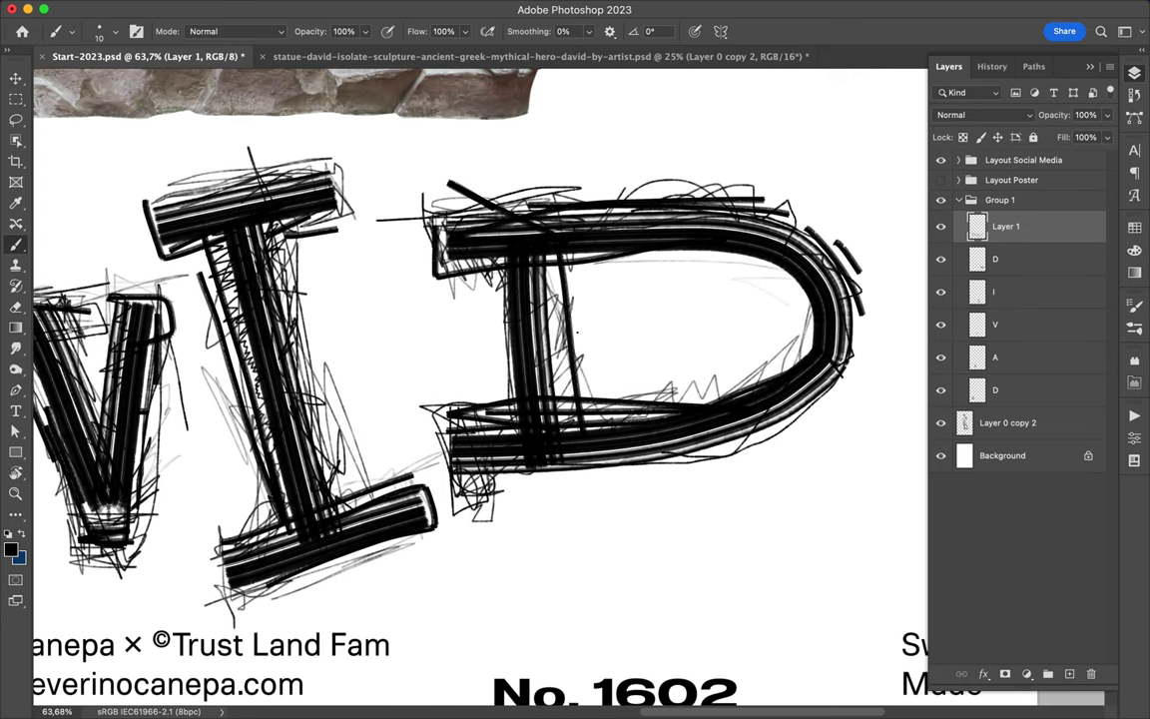
drag(499, 254, 718, 469)
drag(789, 339, 564, 232)
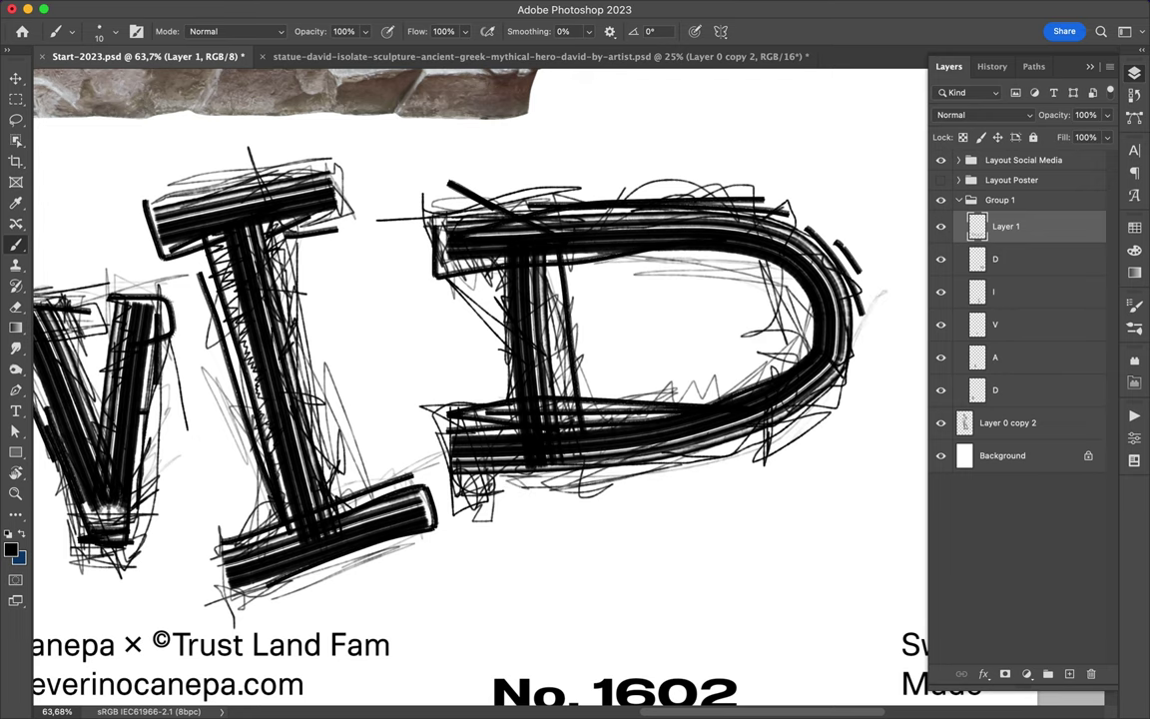
drag(639, 234, 445, 340)
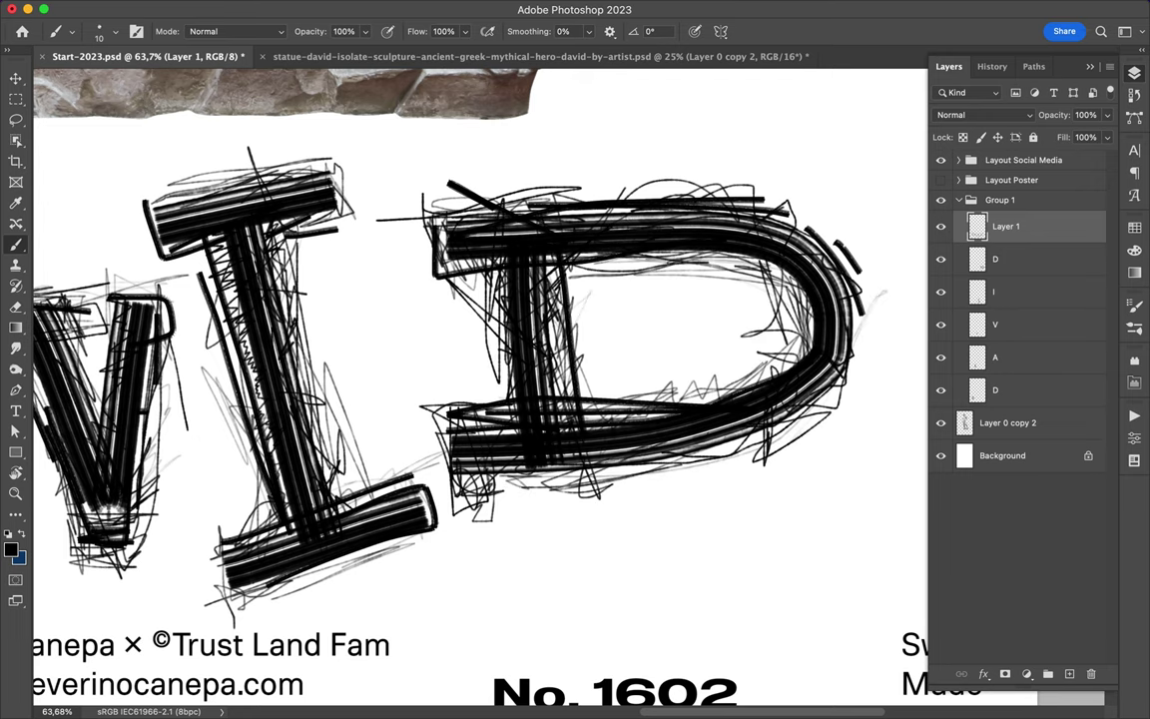
- Add extra scribbles around the I and across the V and I
scroll(479, 380, down, 3)
drag(559, 369, 479, 450)
scroll(479, 379, down, 3)
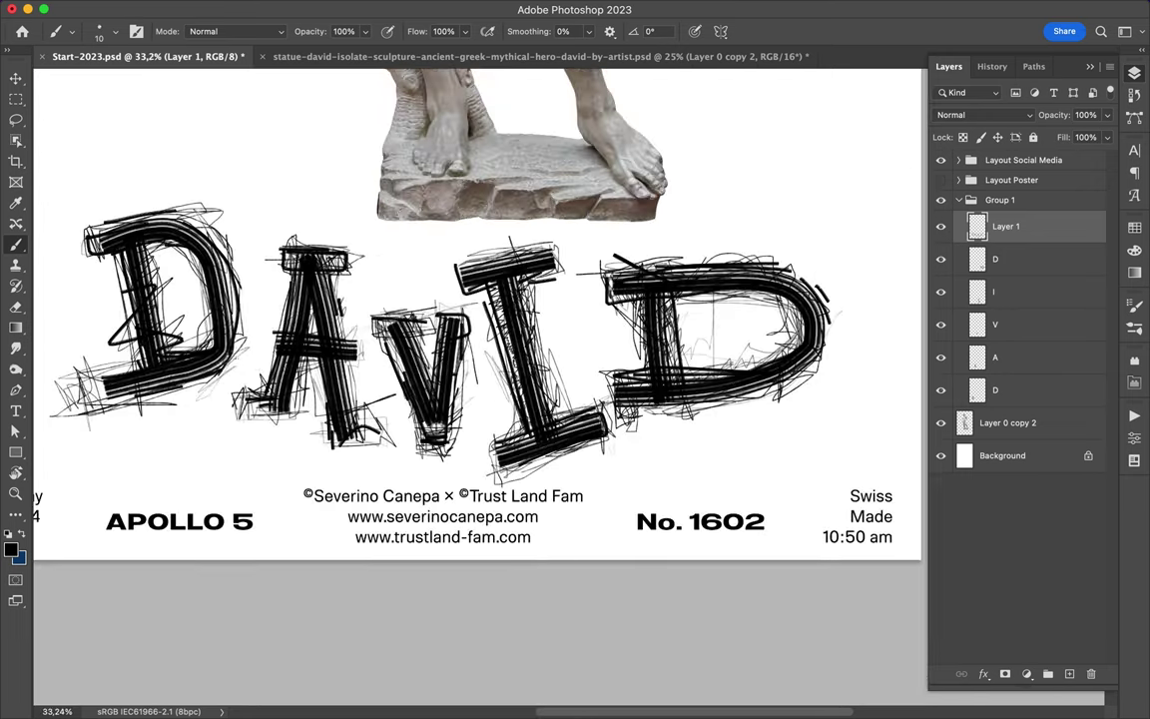
drag(419, 344, 545, 265)
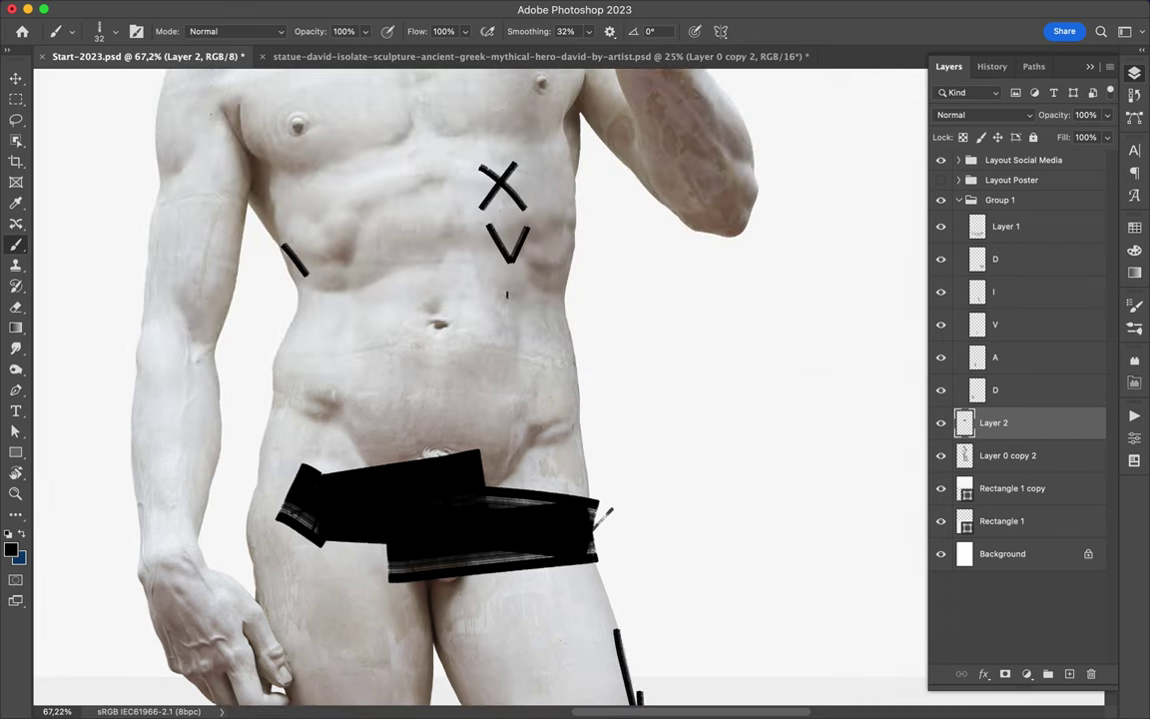
- Add black strokes along the statue base's edge and check the doodles over the legs and base
scroll(557, 353, down, 5)
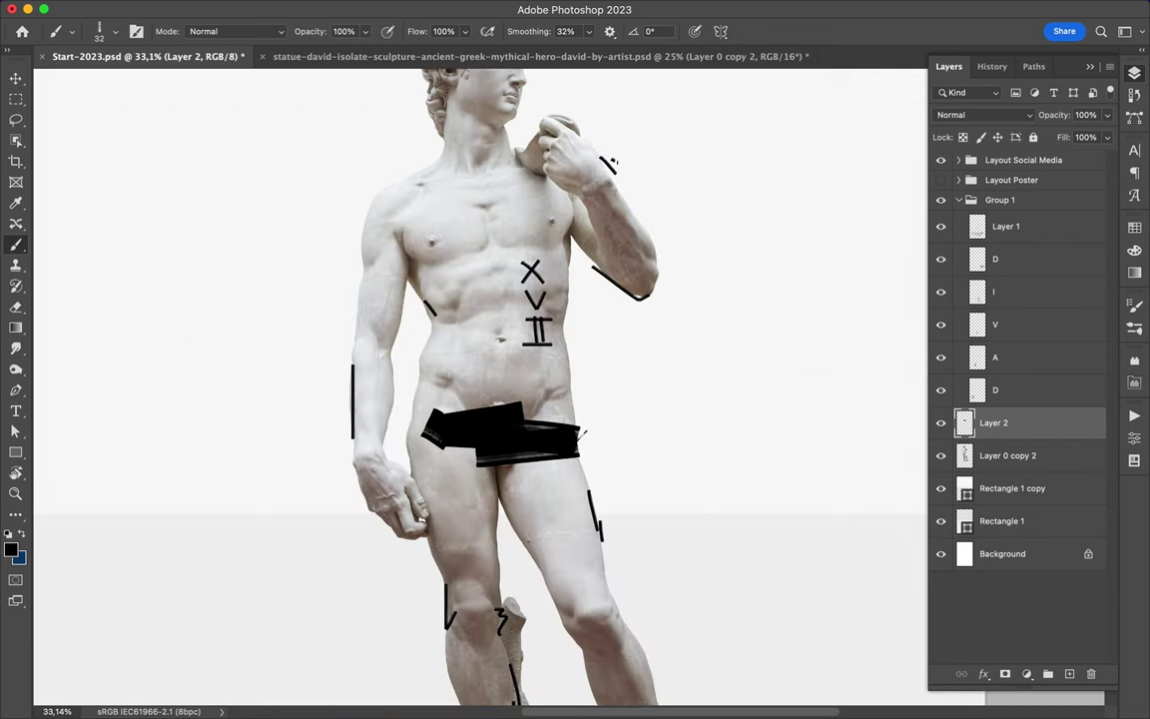
scroll(479, 389, down, 5)
drag(372, 390, 491, 492)
scroll(469, 389, up, 3)
scroll(469, 389, up, 2)
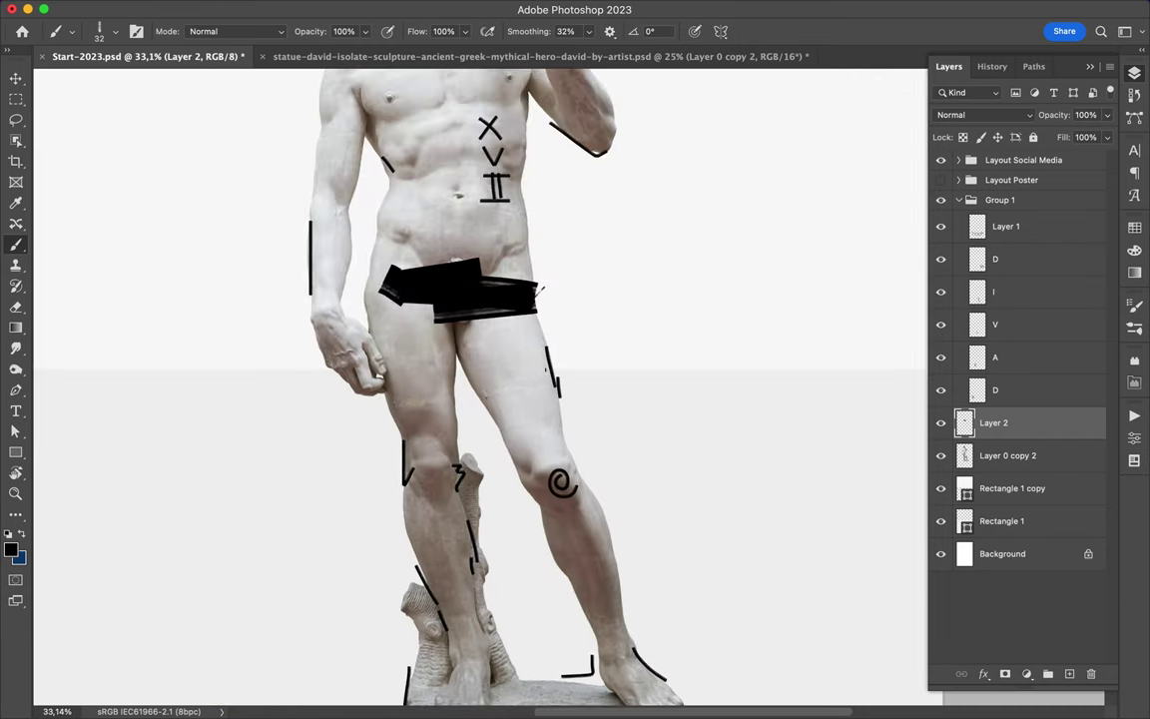
scroll(390, 243, up, 3)
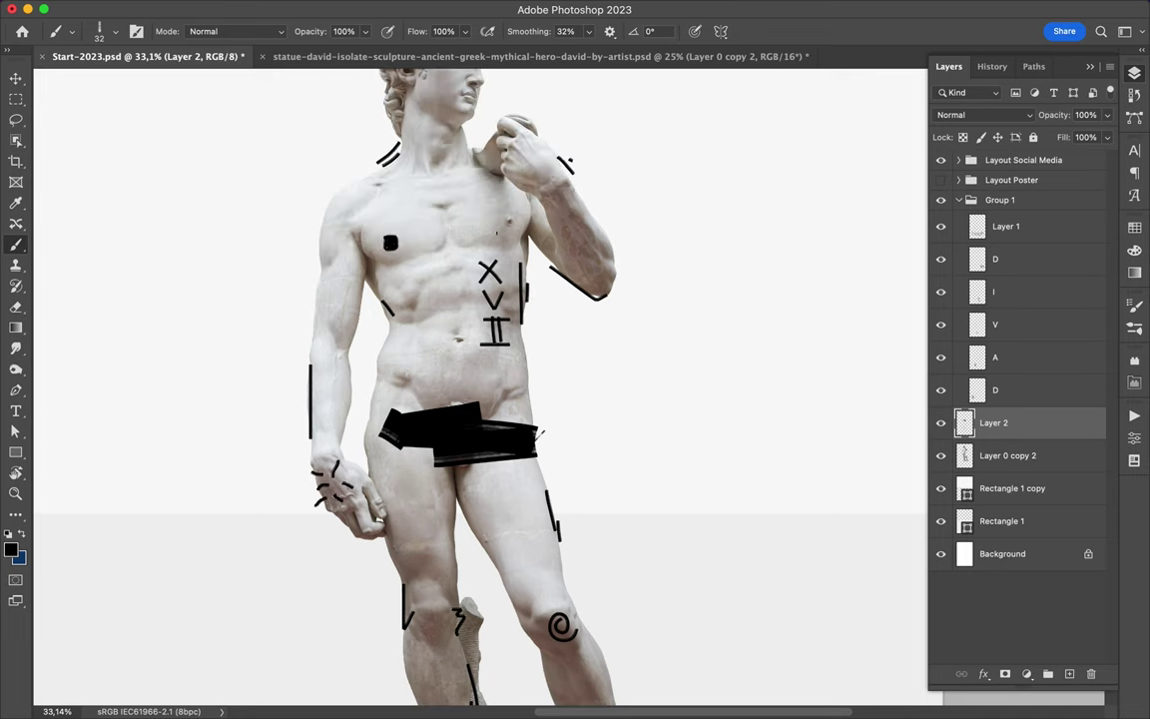
scroll(469, 389, up, 3)
scroll(476, 430, down, 8)
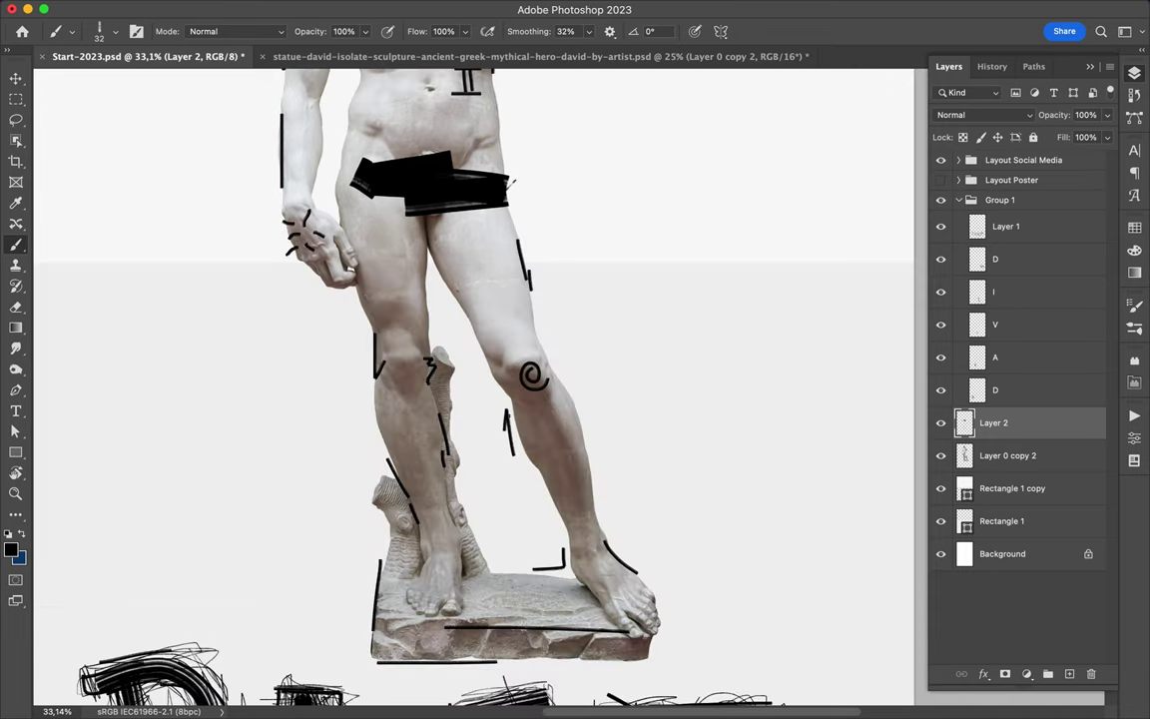
scroll(474, 389, down, 5)
scroll(474, 389, down, 3)
- Choose the Thinning Ink brush preset and create a new empty layer
scroll(474, 389, down, 2)
click(115, 31)
click(158, 243)
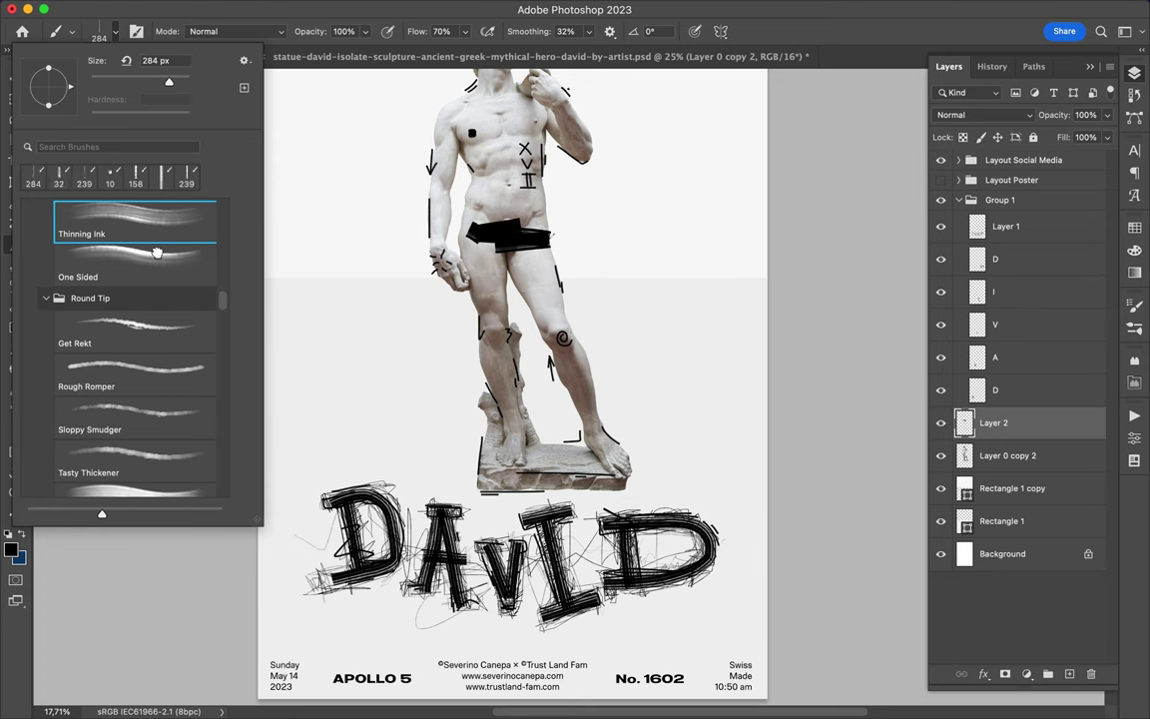
scroll(433, 387, up, 2)
key(ctrl+shift+alt+n)
- Paint a thick black ink bar beside the statue's hips, undoing the large arrow stroke
drag(559, 310, 559, 389)
drag(475, 500, 329, 389)
key(ctrl+z)
mouse_move(486, 554)
mouse_down()
mouse_move(344, 409)
mouse_move(439, 460)
mouse_up()
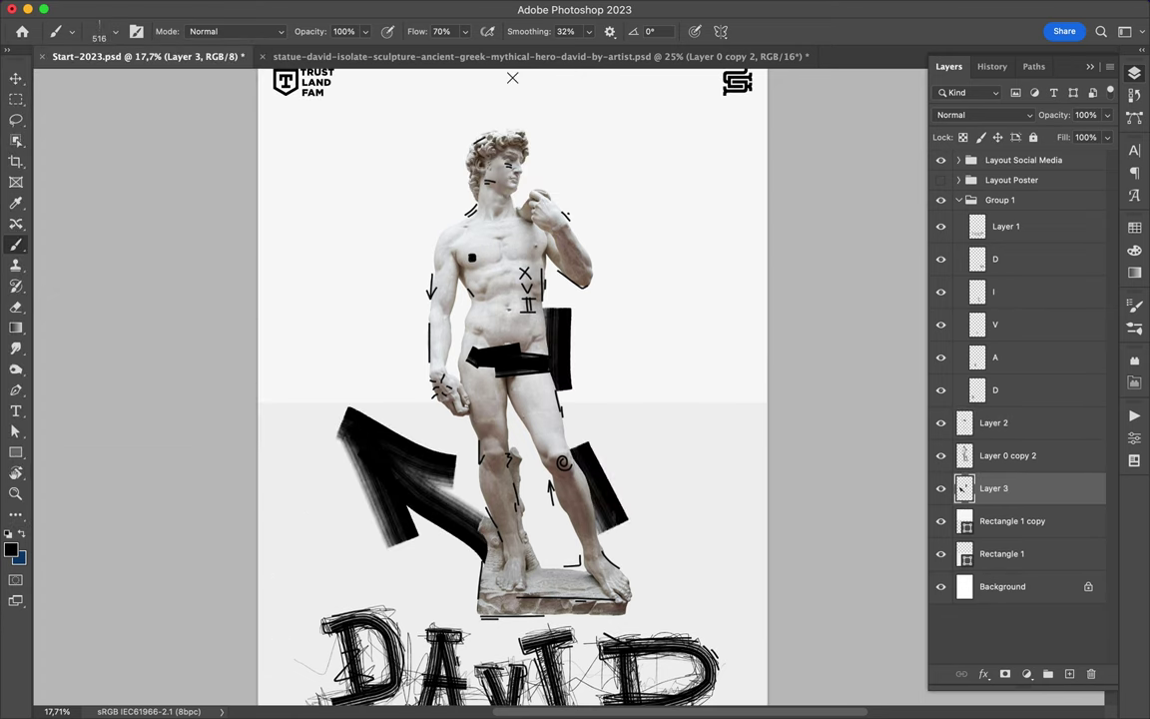
scroll(744, 224, down, 3)
key(ctrl+z)
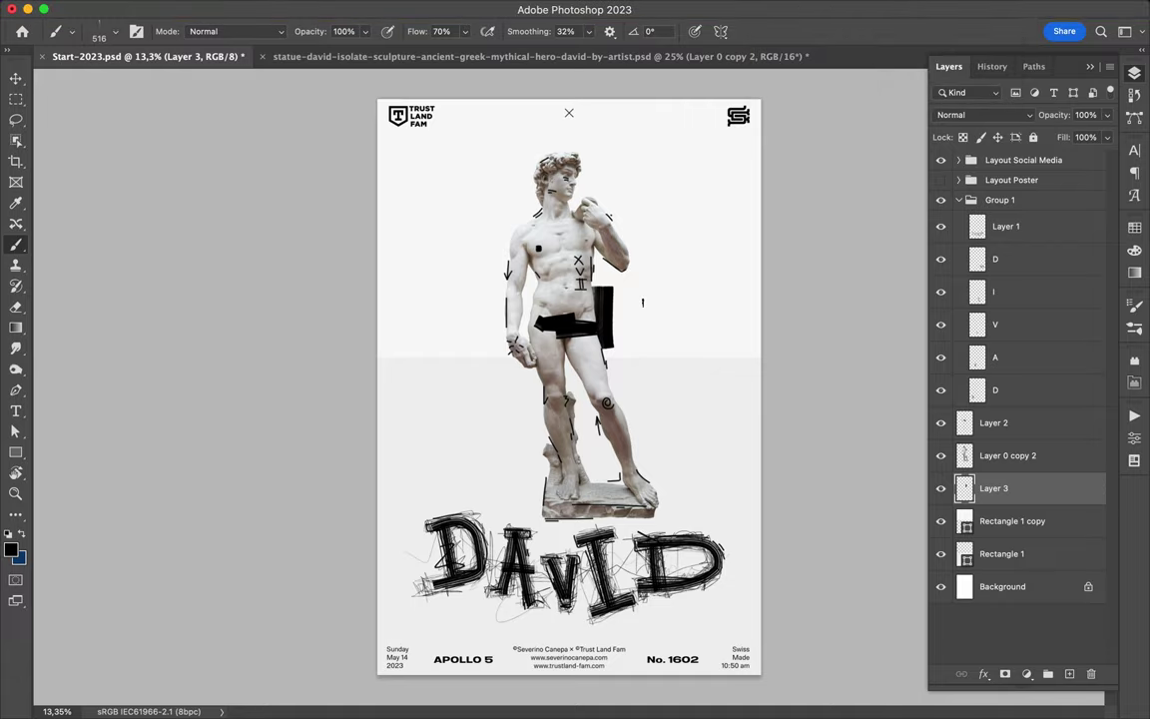
click(263, 56)
click(580, 366)
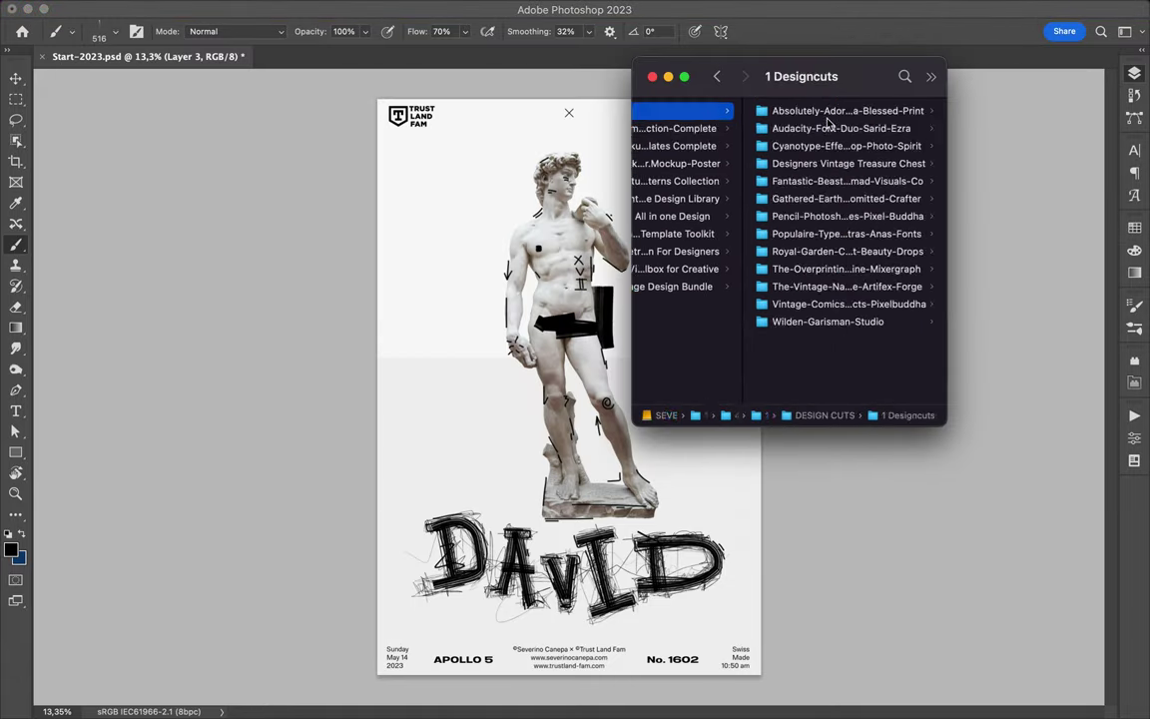
- Bring the grunge ink swoosh from Illustrator into the poster across the statue's thighs
drag(782, 182, 713, 345)
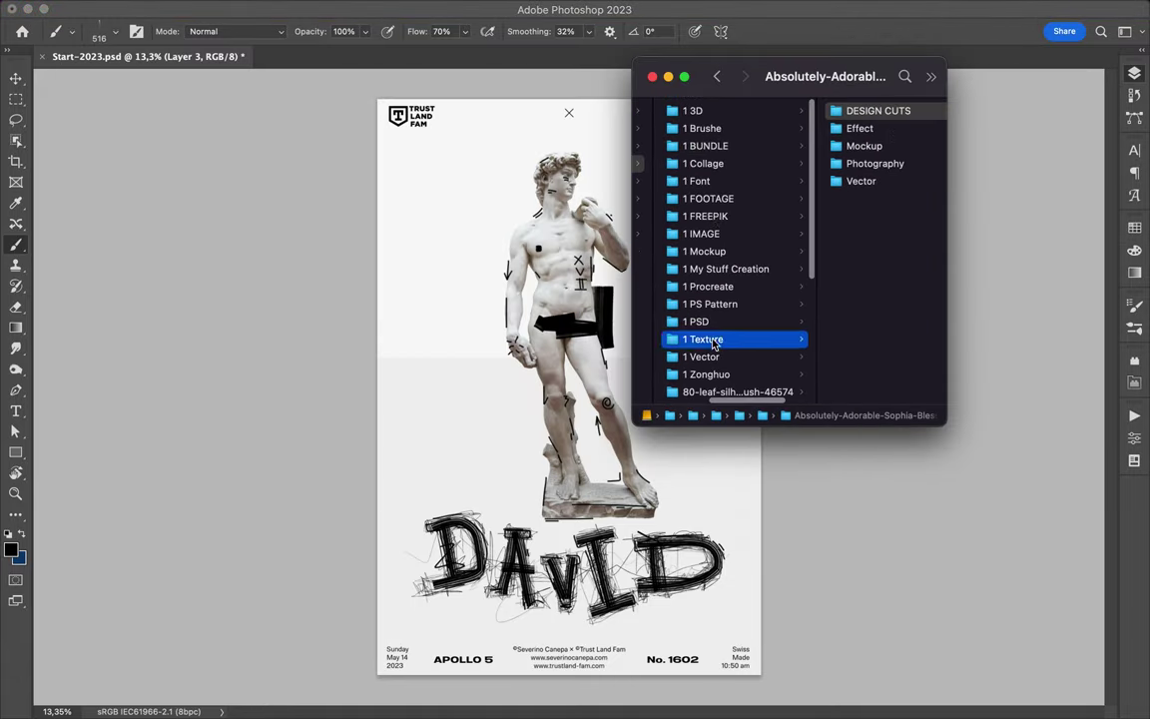
mouse_move(714, 344)
mouse_down()
mouse_move(739, 170)
mouse_move(856, 397)
mouse_move(671, 161)
mouse_up()
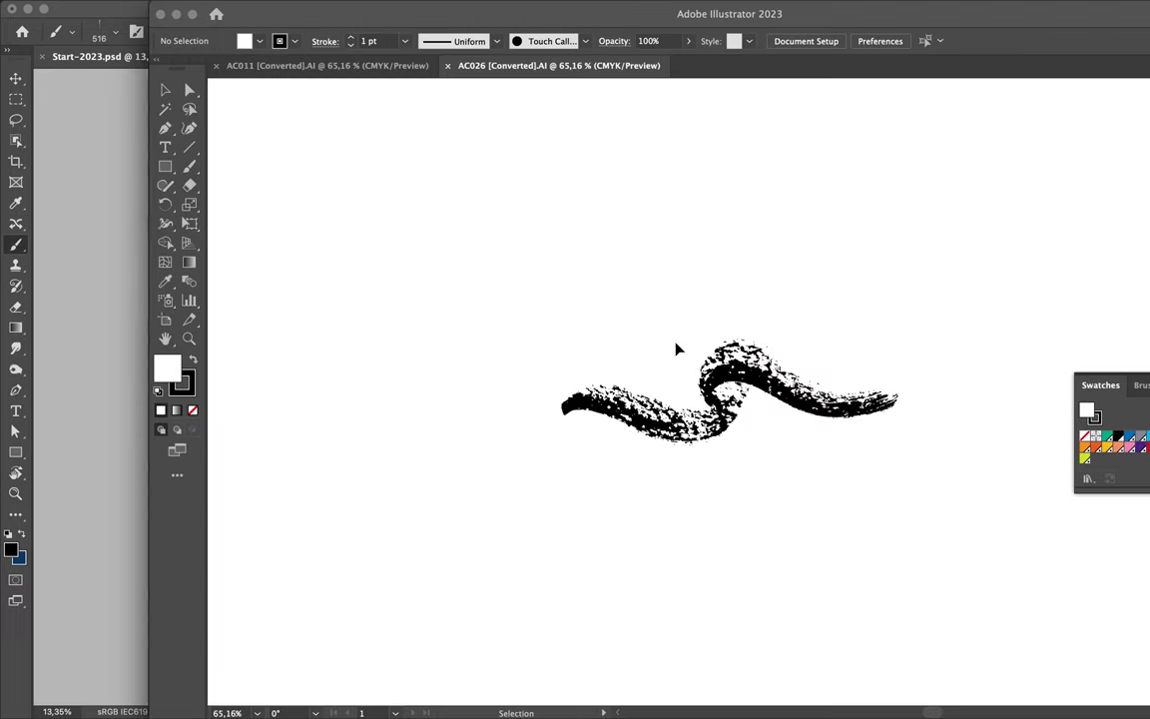
drag(756, 388, 764, 398)
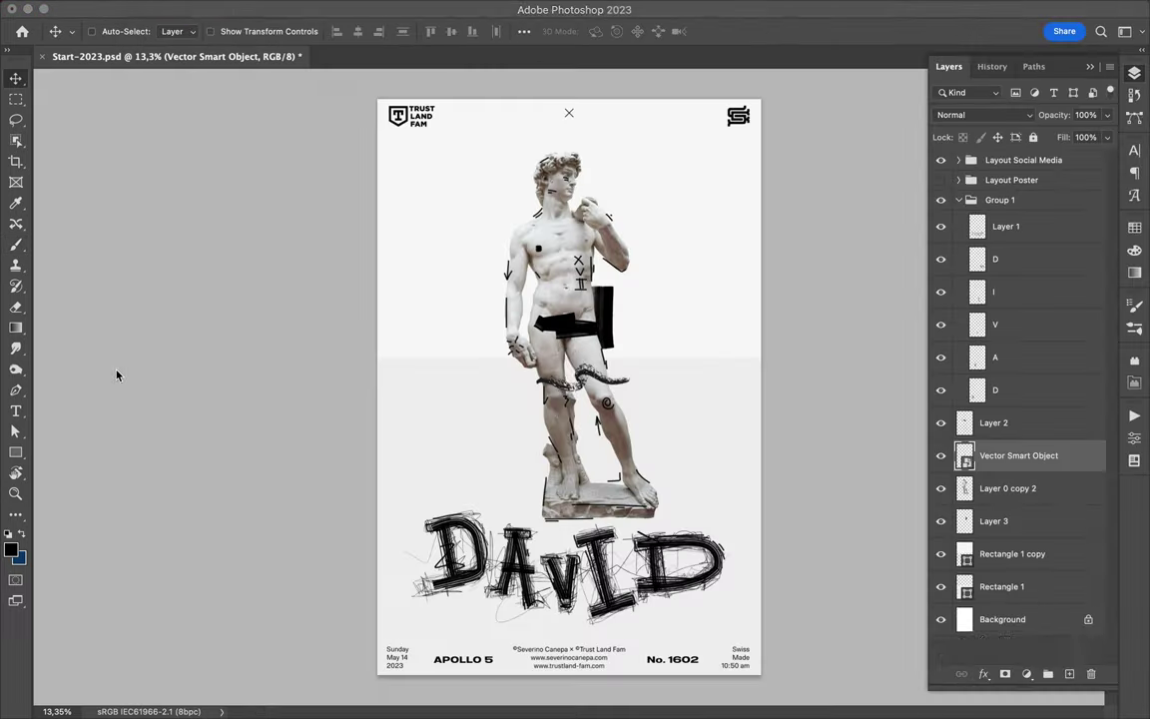
drag(103, 333, 649, 440)
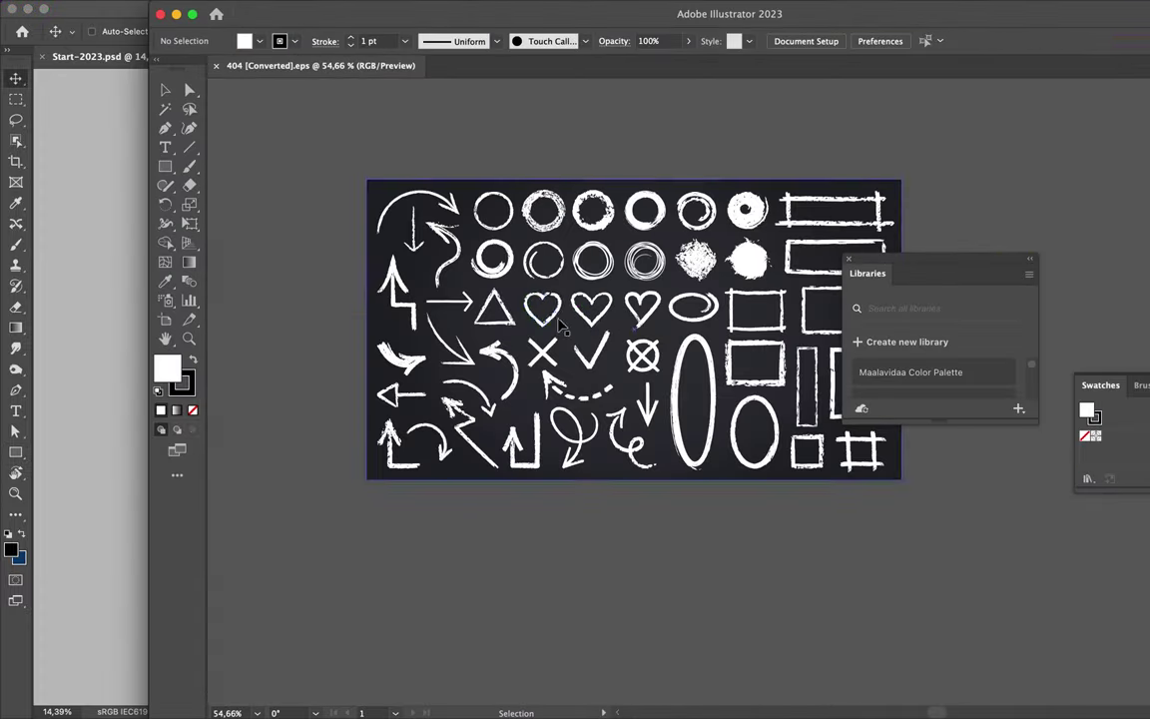
- Place the chalk heart on the statue, scale it around the head, and mask part of it
drag(559, 325, 218, 300)
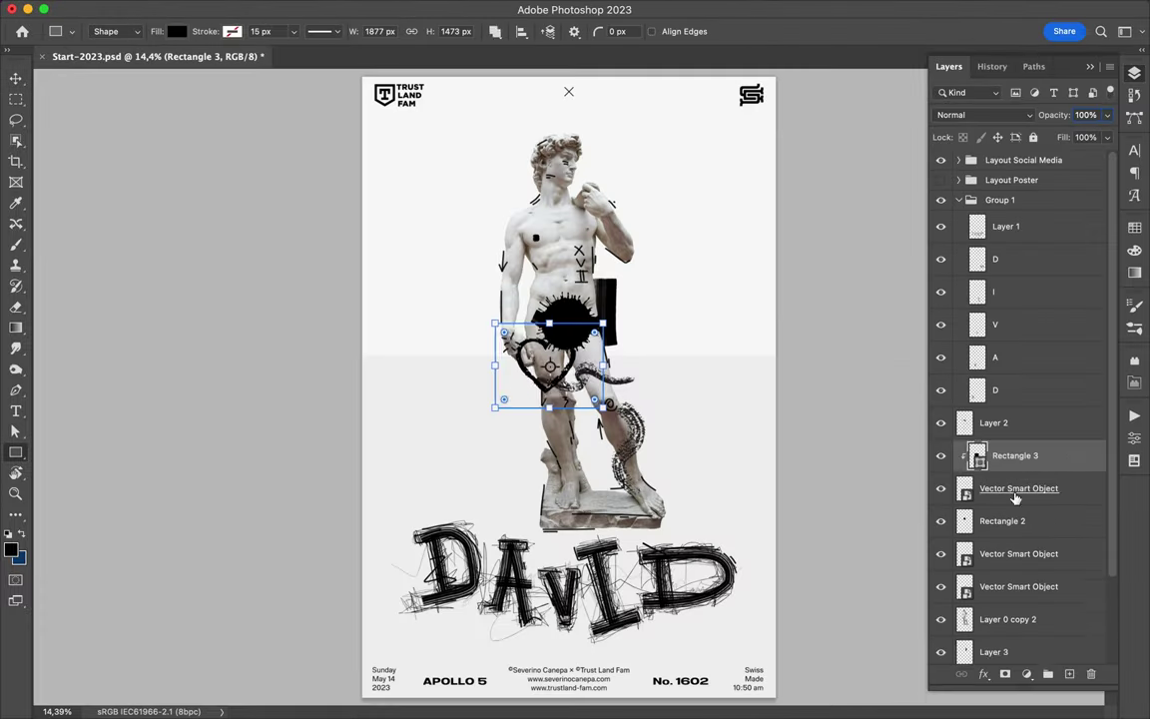
drag(547, 365, 506, 186)
key(ctrl+t)
key(Return)
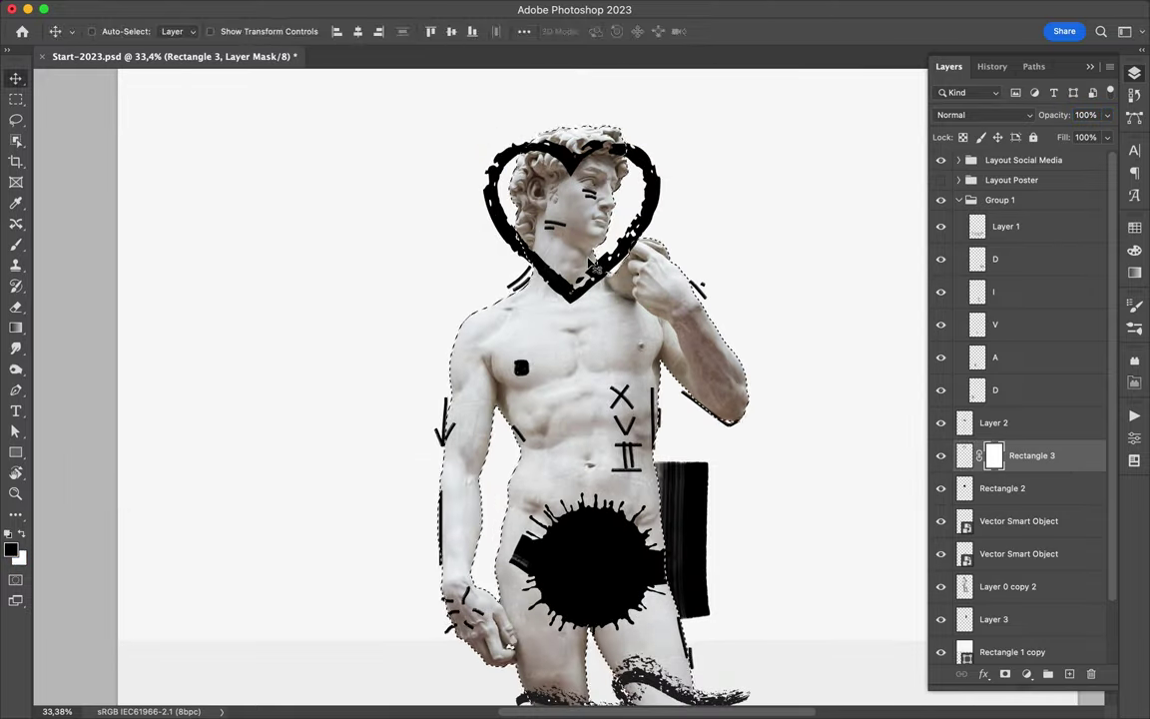
key(b)
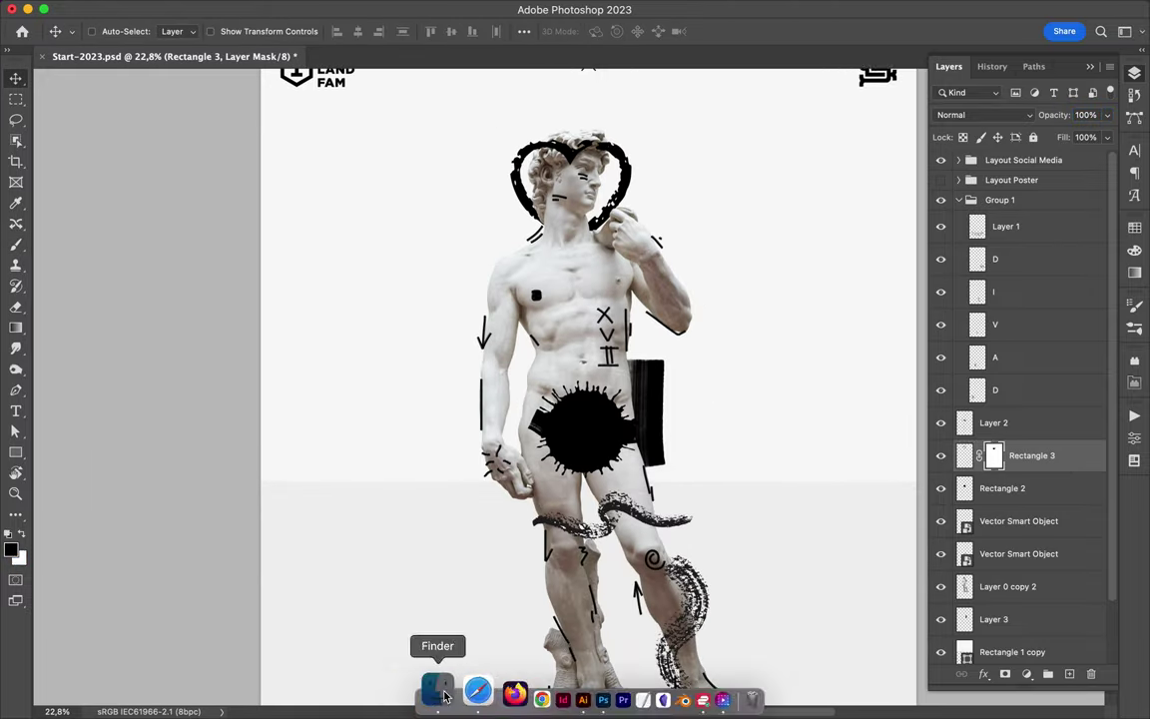
click(436, 689)
- Open 860.eps in Illustrator answering No to 9-slice, select a stroke, then open the TV-Noise-Textures folder
drag(562, 705, 517, 692)
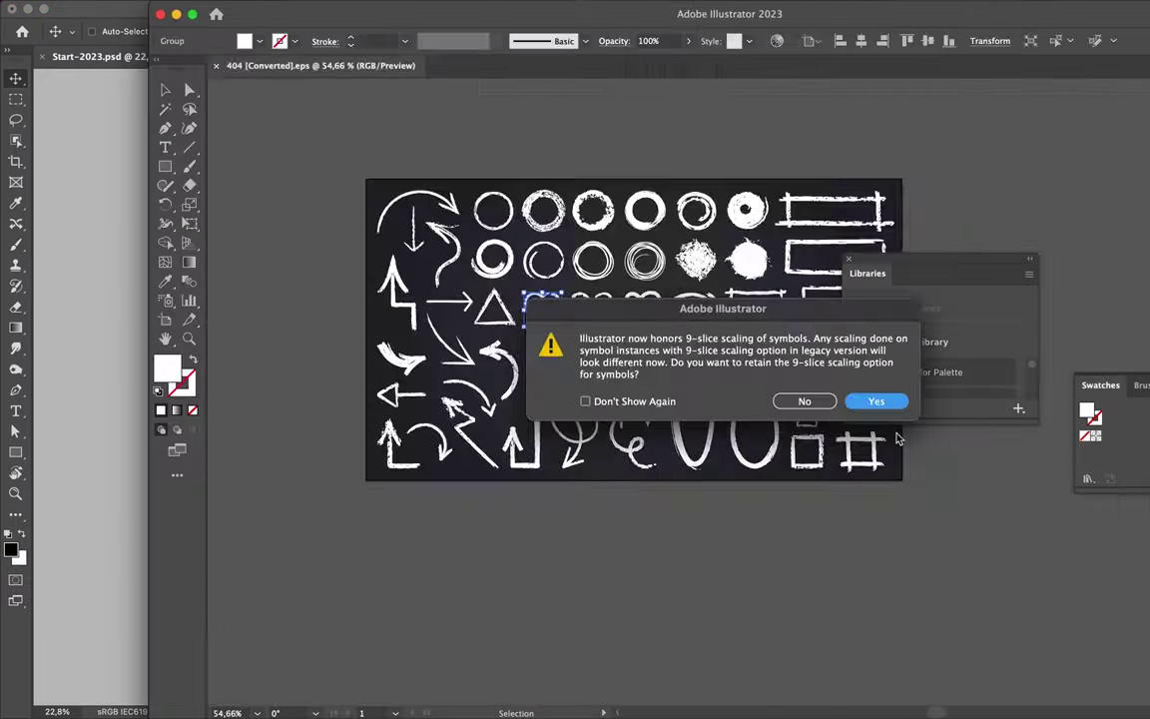
click(878, 401)
click(604, 371)
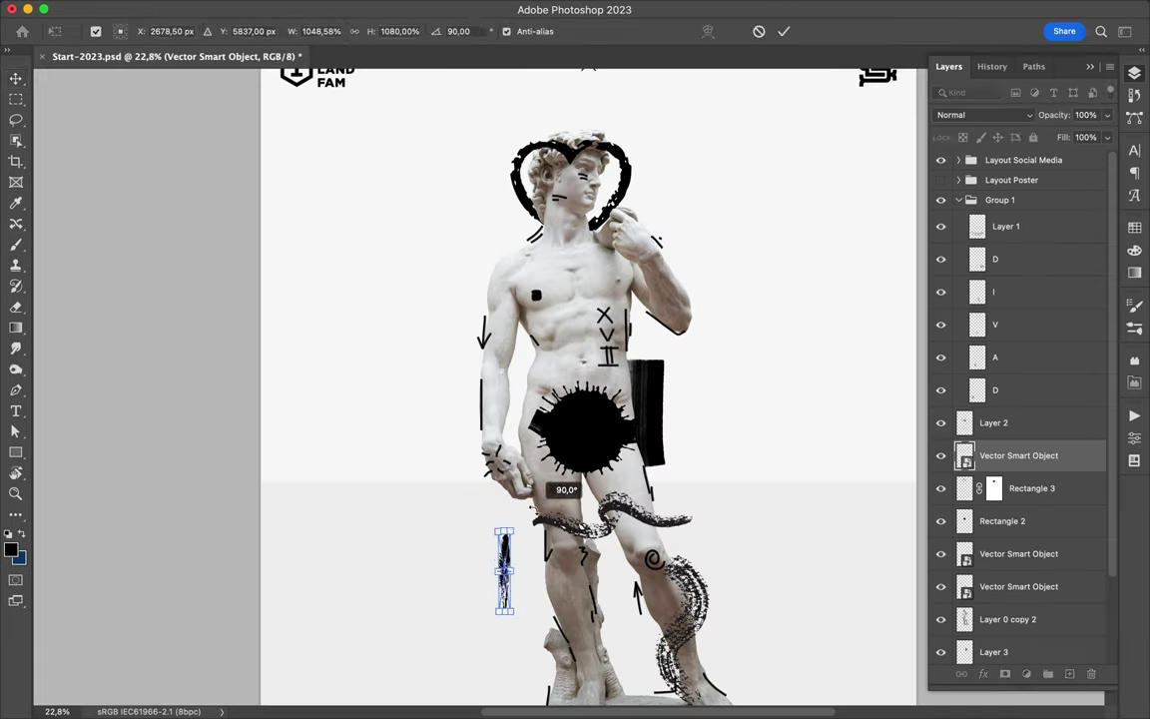
click(446, 702)
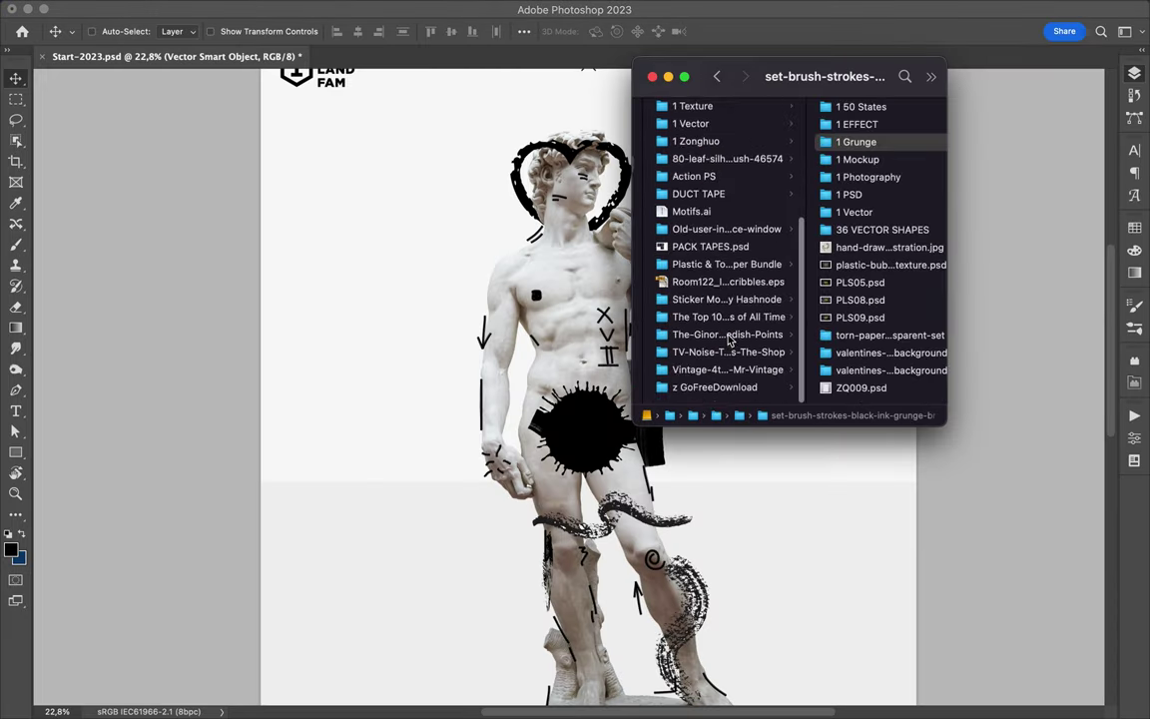
click(728, 352)
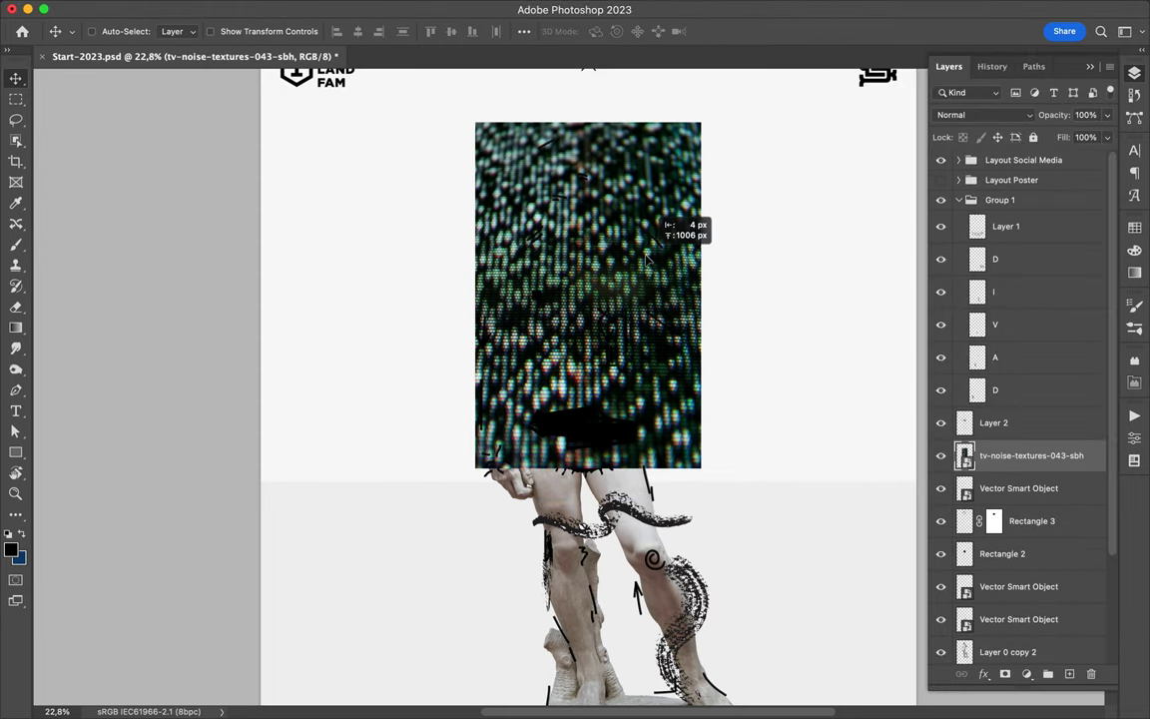
- Move a copy of the noise texture down and distort it over the lower legs
drag(655, 219, 636, 407)
key(ctrl+t)
right_click(571, 389)
click(599, 481)
drag(687, 614, 741, 604)
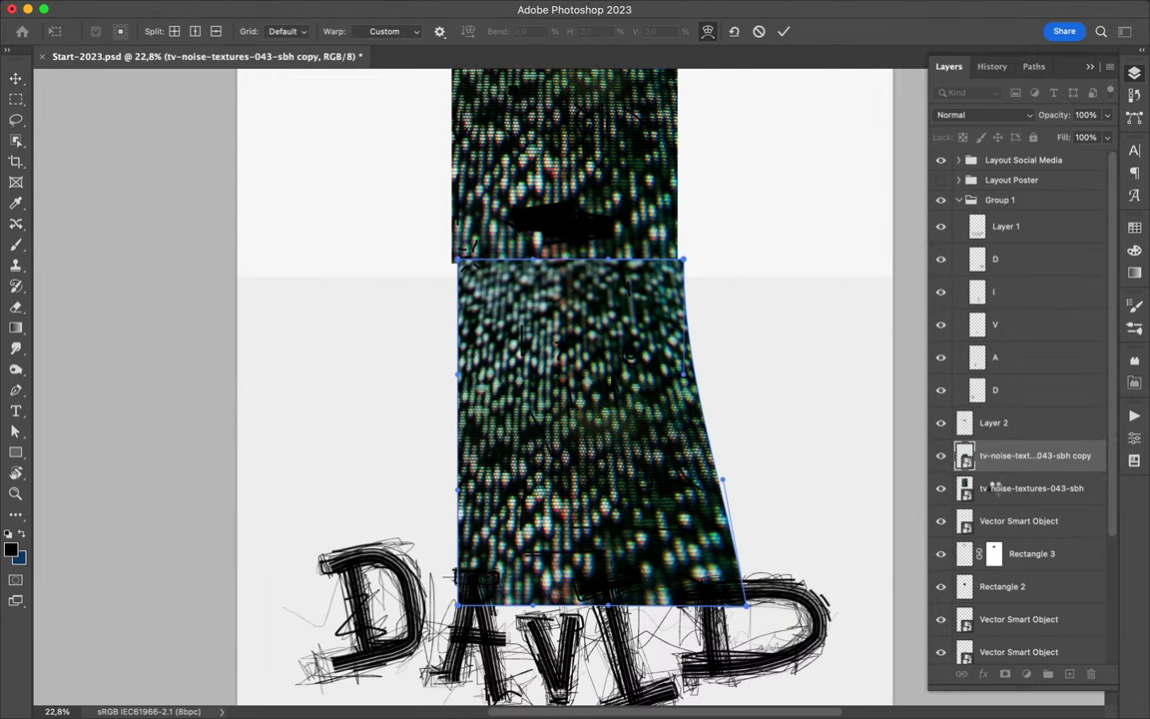
key(Return)
drag(1031, 488, 990, 635)
- Set the texture copy to Overlay at low fill and clip it to the statue
click(984, 115)
click(963, 318)
key(ctrl+0)
click(1106, 137)
drag(1103, 160, 1044, 160)
scroll(402, 220, up, 5)
scroll(740, 217, down, 5)
- Add a Hue/Saturation adjustment layer to gray the statue's tone
click(1027, 674)
click(978, 493)
click(1016, 535)
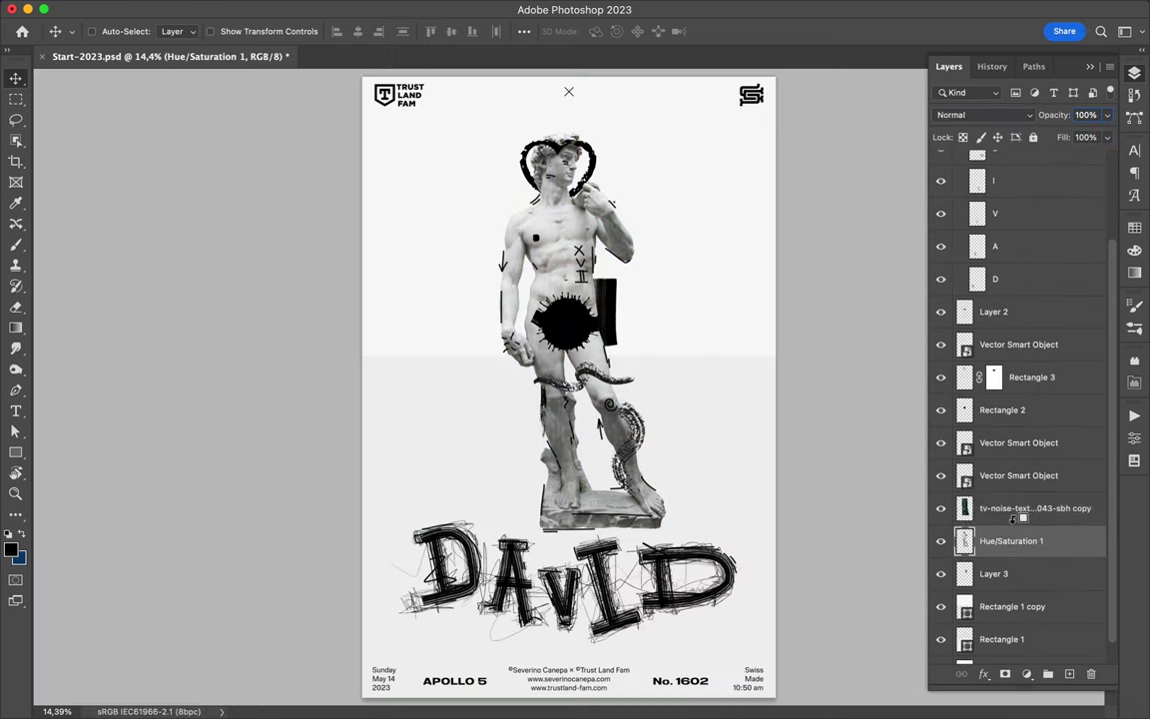
key(ctrl+g)
- Prepare a new layer with a broad Brush in blue
key(F7)
key(b)
key(F7)
click(72, 31)
click(29, 530)
- Paint broad blue strokes behind the statue and a blue band across DAVID
mouse_move(477, 267)
mouse_down()
mouse_move(605, 499)
mouse_move(556, 249)
mouse_move(577, 213)
mouse_move(539, 205)
mouse_up()
key(ctrl+z)
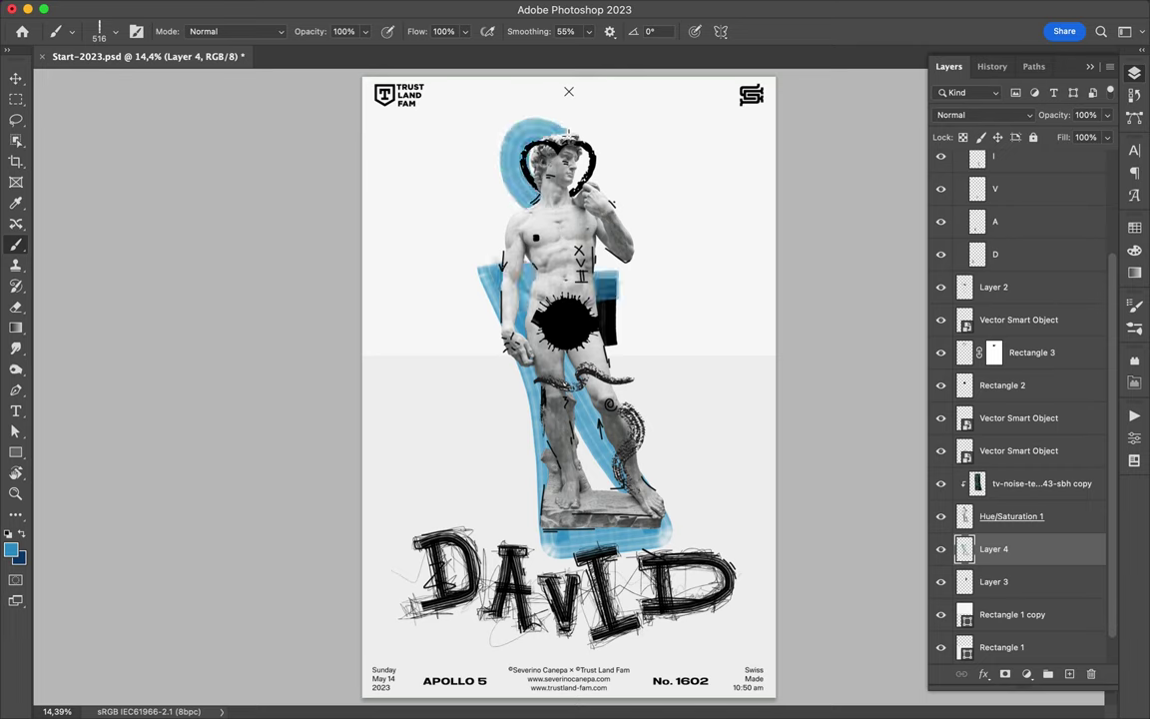
drag(470, 278, 441, 477)
key(ctrl+z)
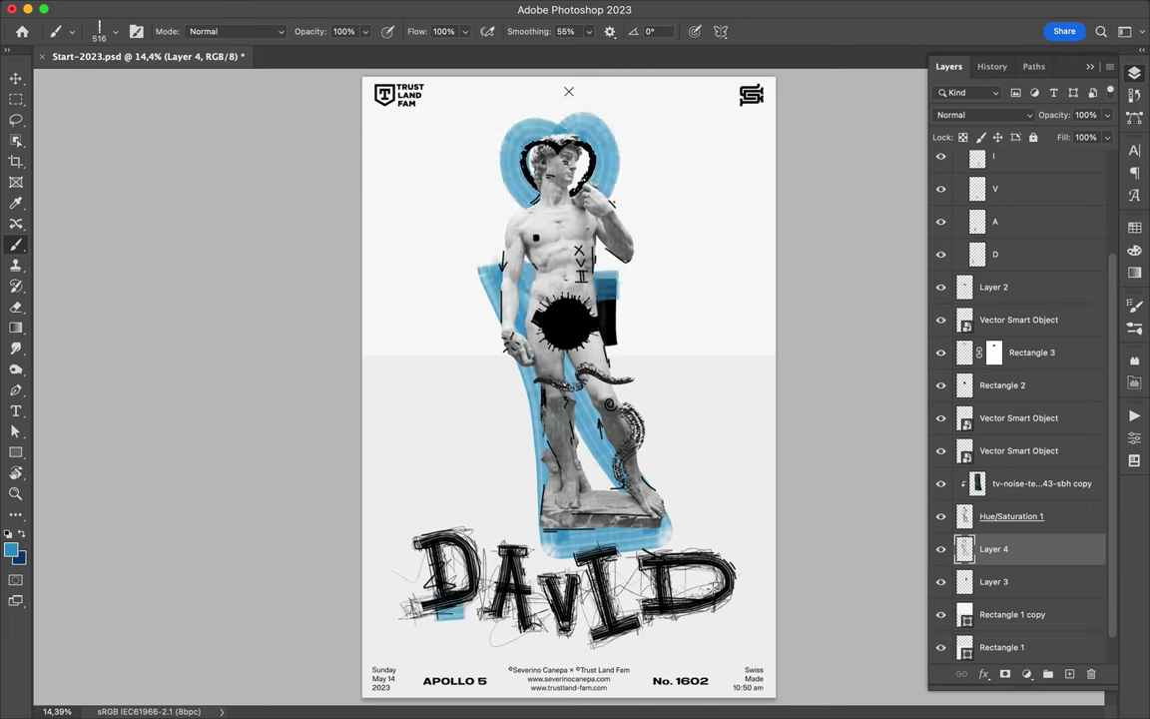
drag(429, 605, 699, 581)
click(114, 31)
scroll(689, 511, up, 2)
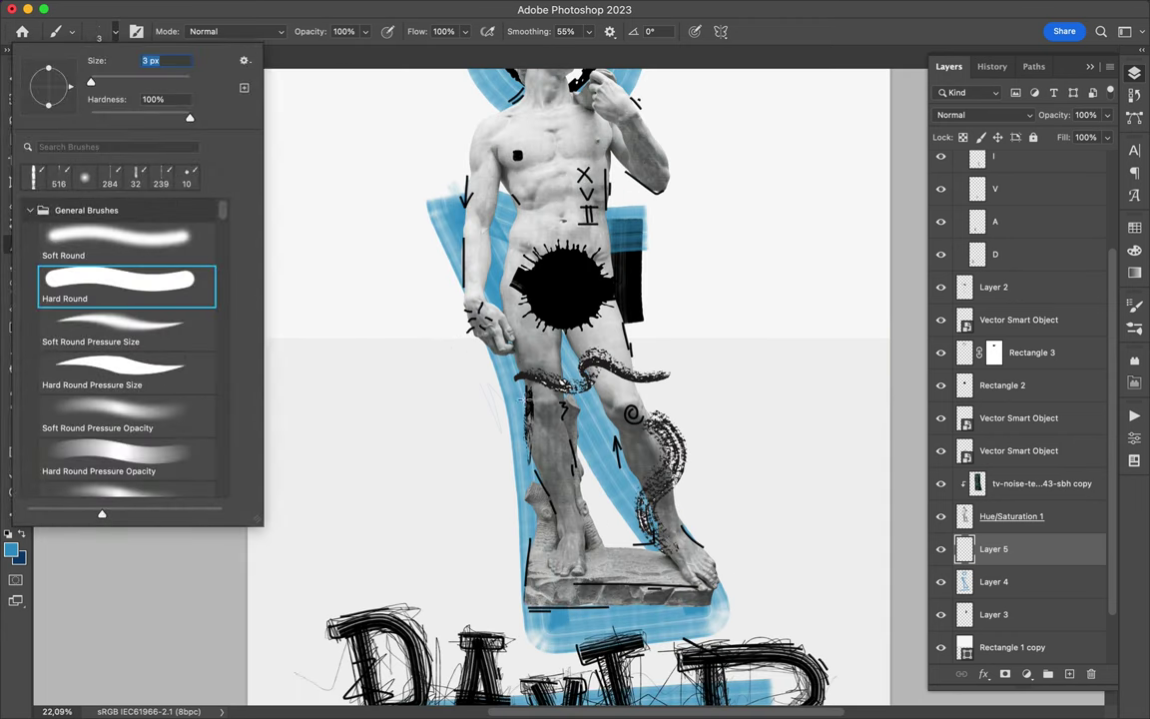
- Shrink the brush to 3 px and add a new empty Layer 6 for doodling
key(Return)
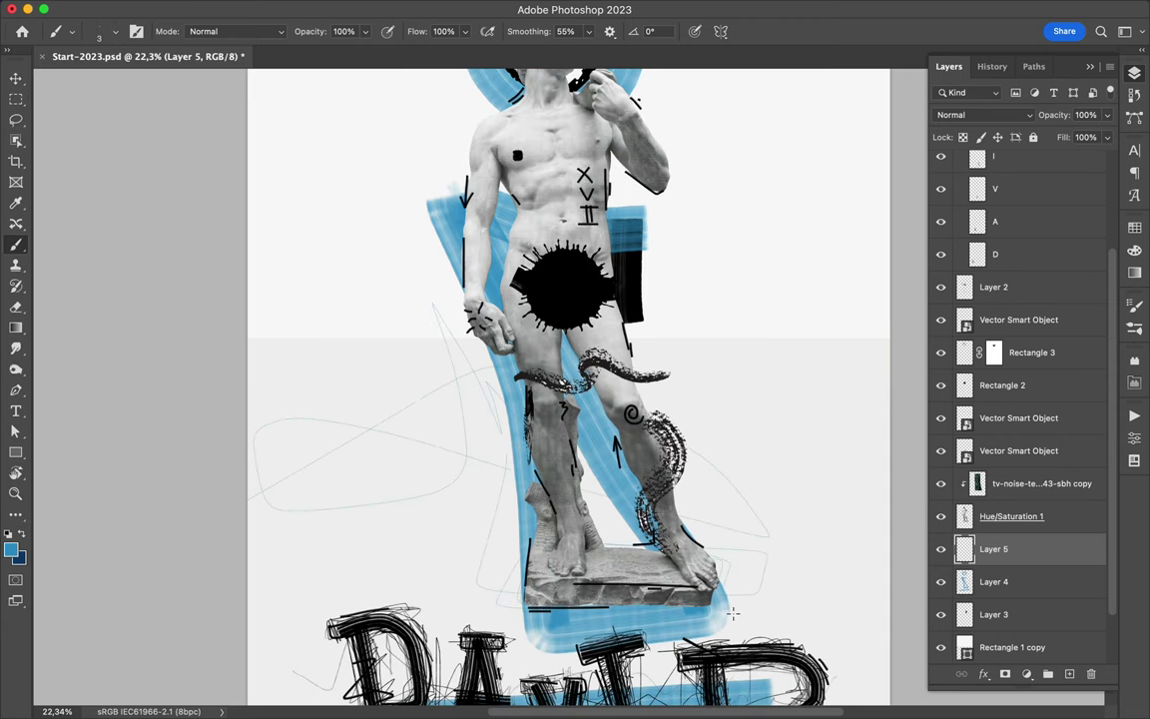
scroll(451, 661, down, 2)
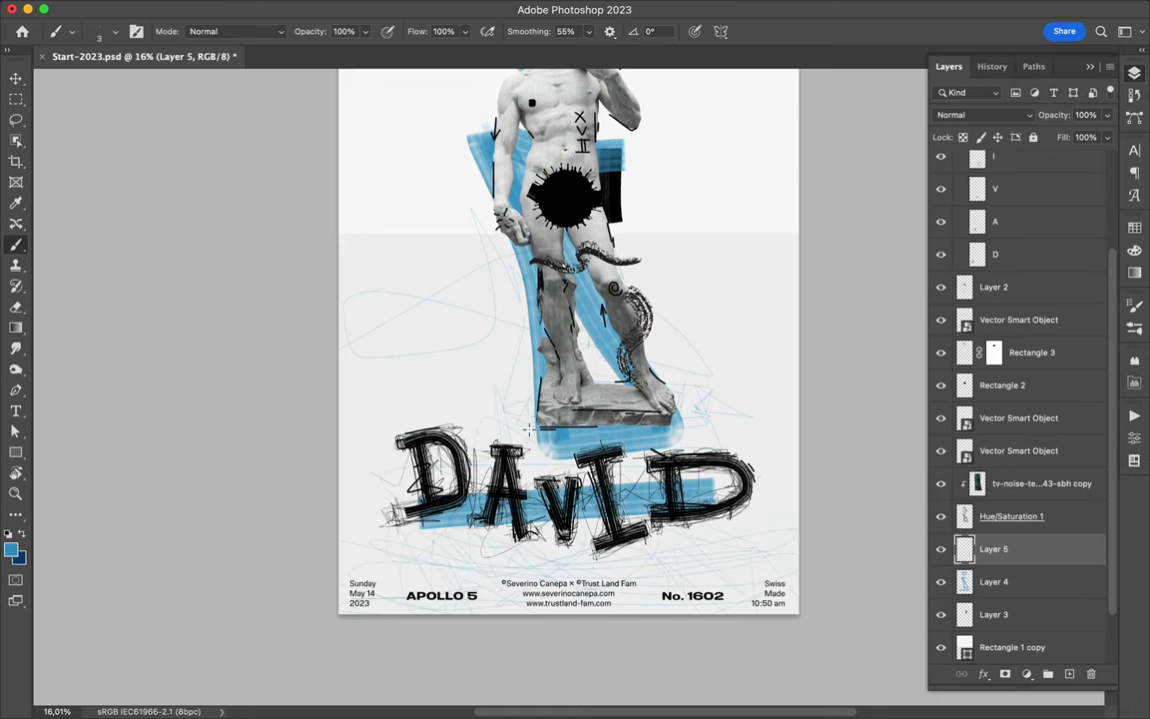
scroll(529, 430, up, 3)
scroll(505, 221, up, 1)
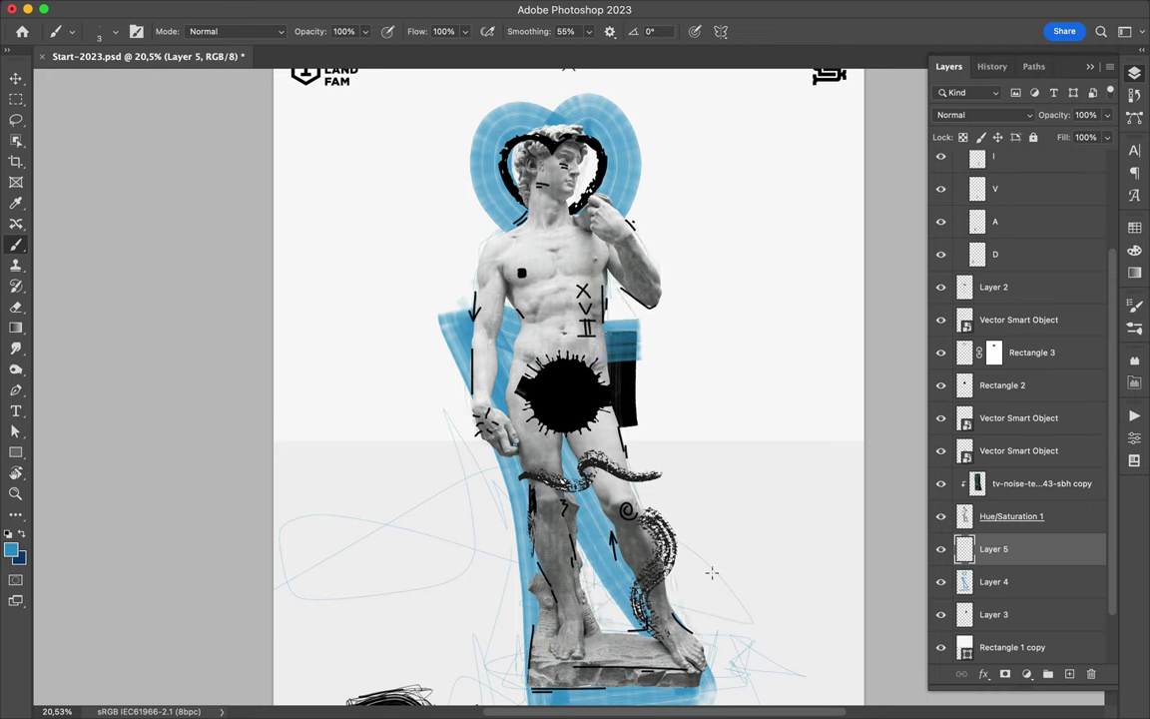
scroll(569, 289, down, 3)
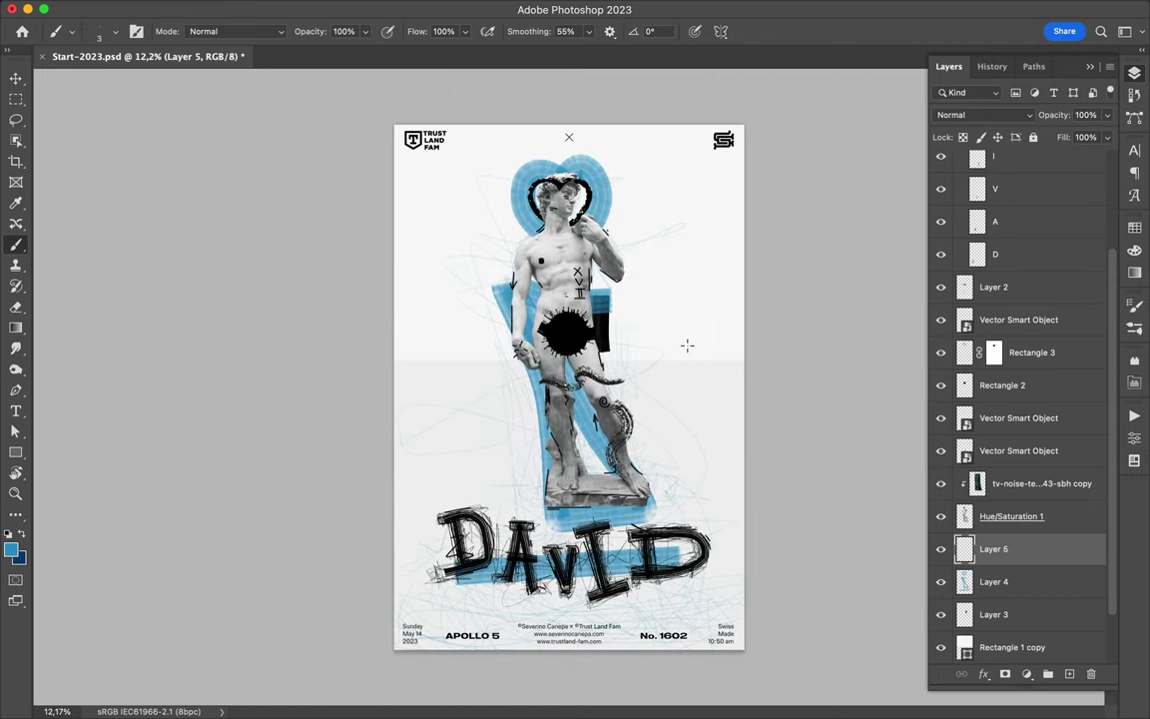
scroll(614, 287, up, 2)
key(ctrl+shift+alt+n)
scroll(607, 204, down, 3)
- Bring Layer 6 to the top above Group 1 and add a new empty Layer 7
scroll(504, 186, up, 1)
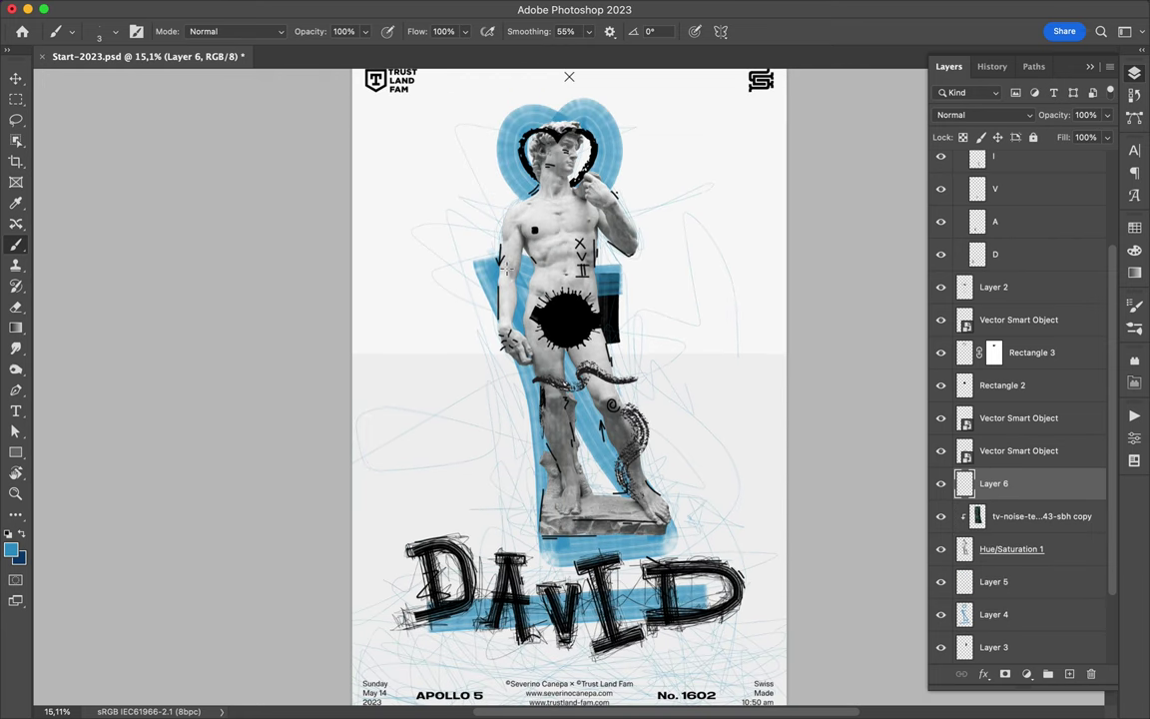
key(ctrl+shift+bracketright)
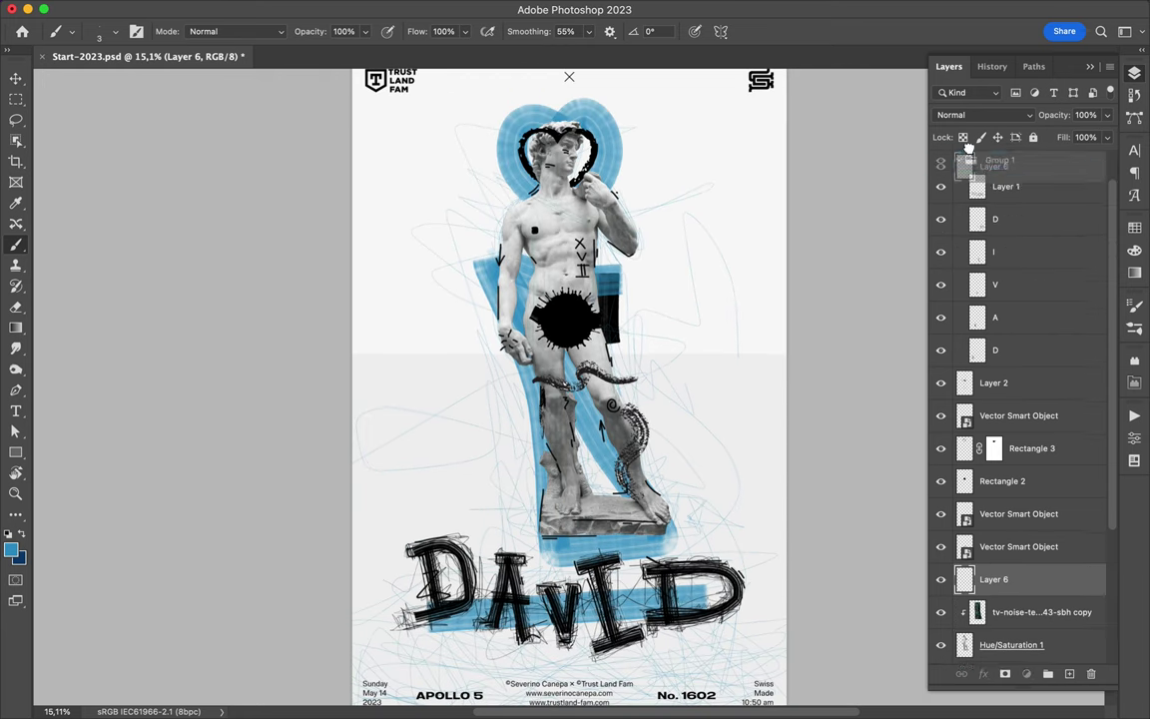
scroll(566, 387, up, 2)
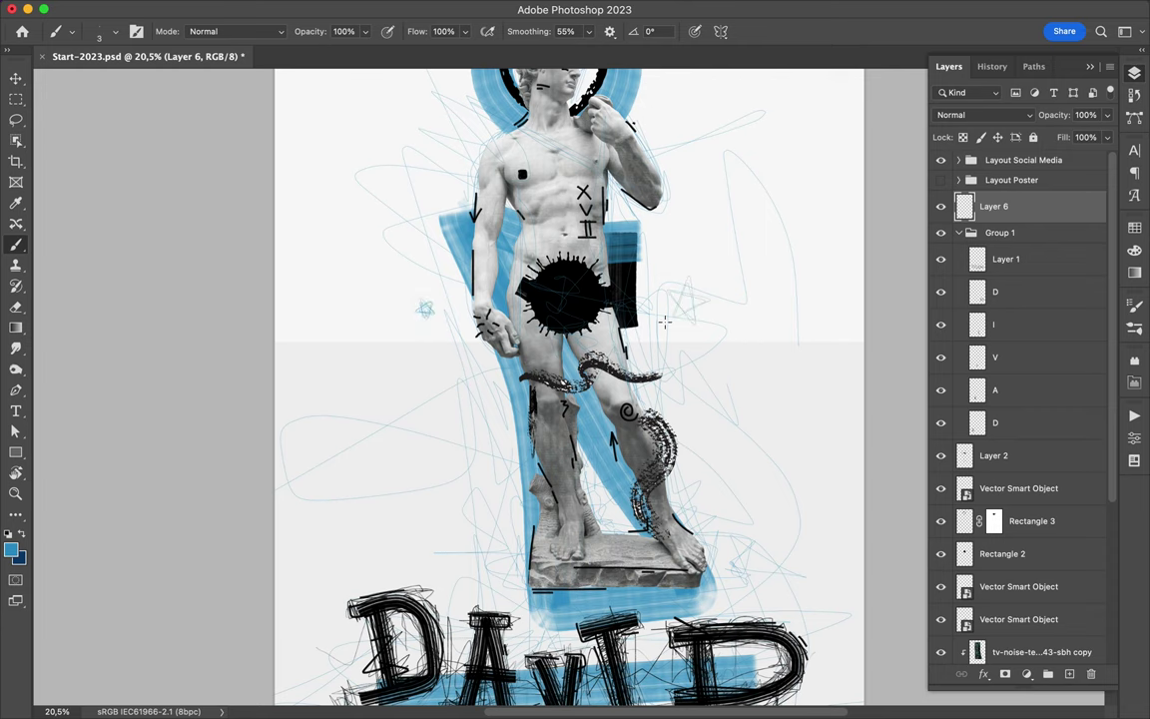
key(ctrl+shift+alt+n)
scroll(599, 349, up, 3)
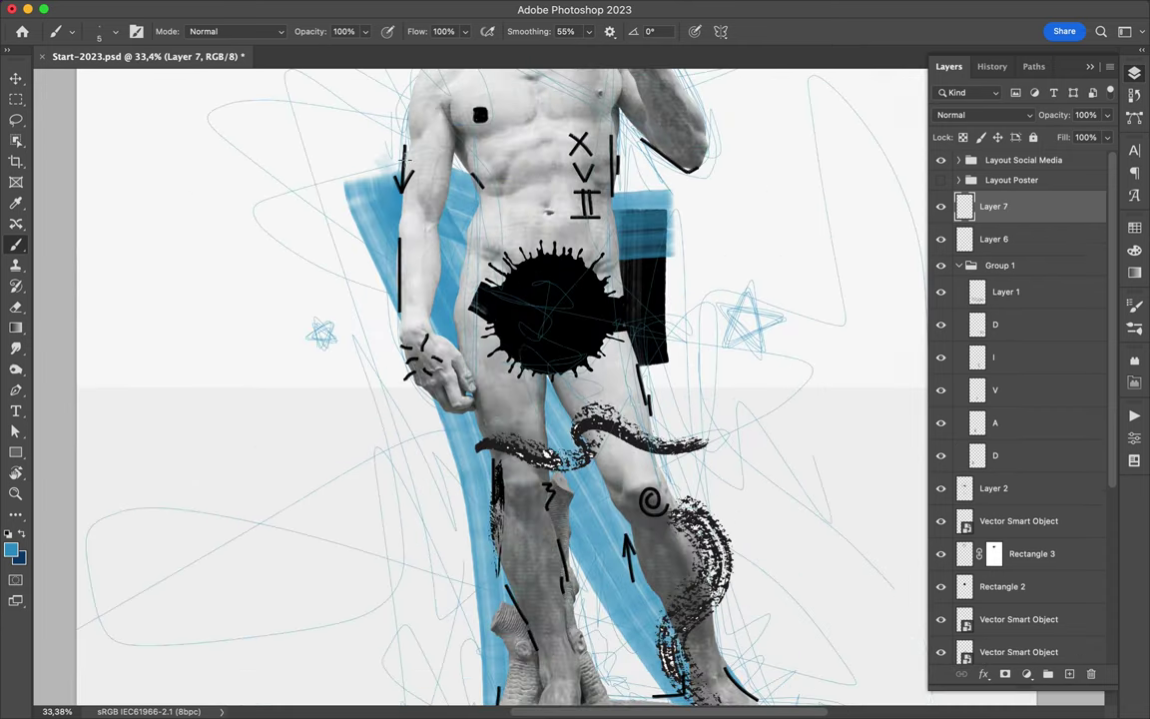
scroll(700, 486, up, 2)
scroll(462, 259, up, 3)
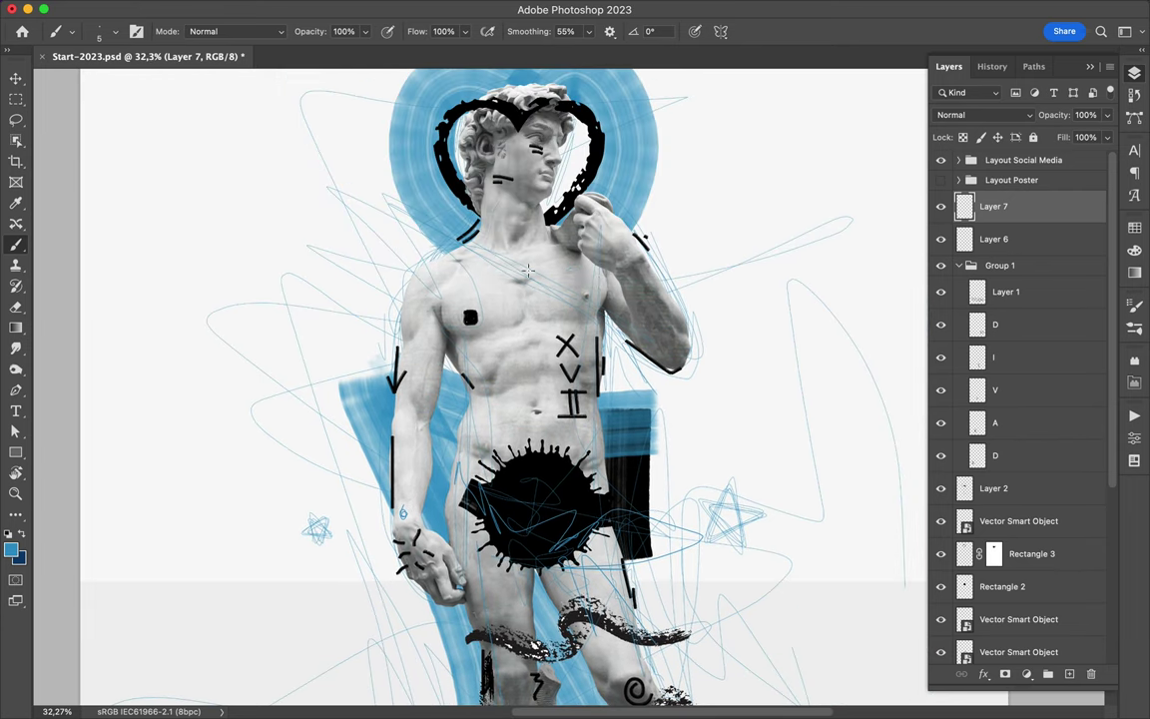
scroll(360, 397, down, 2)
scroll(440, 569, down, 2)
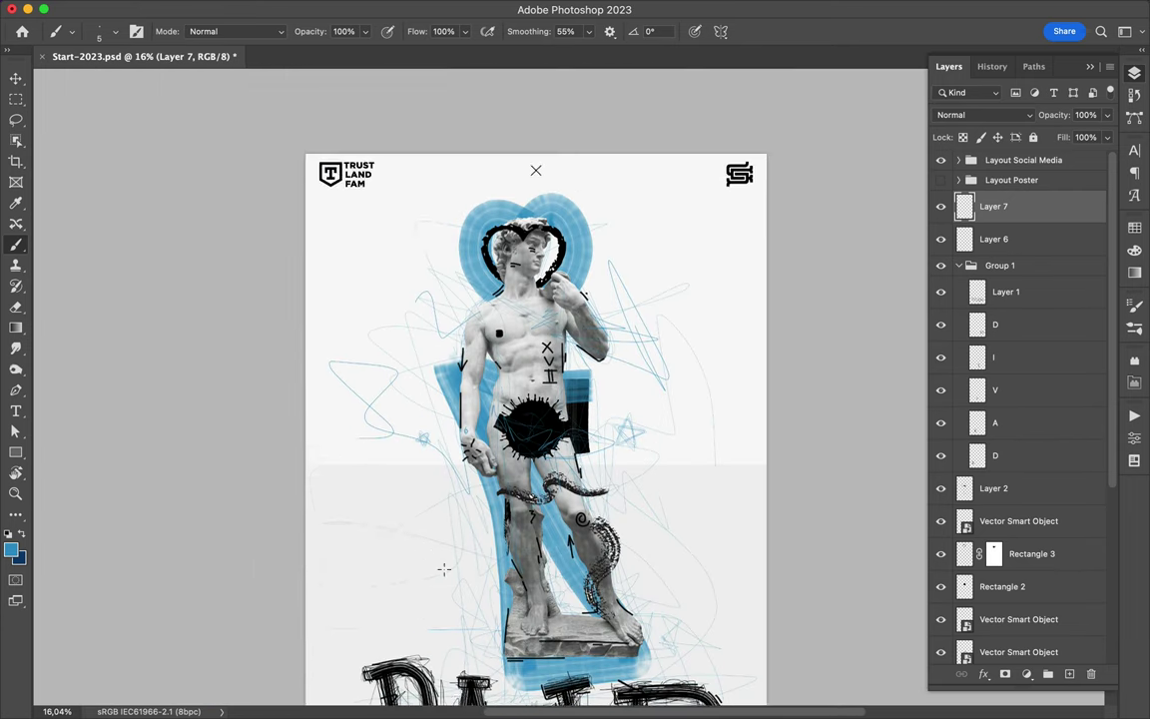
scroll(372, 519, down, 3)
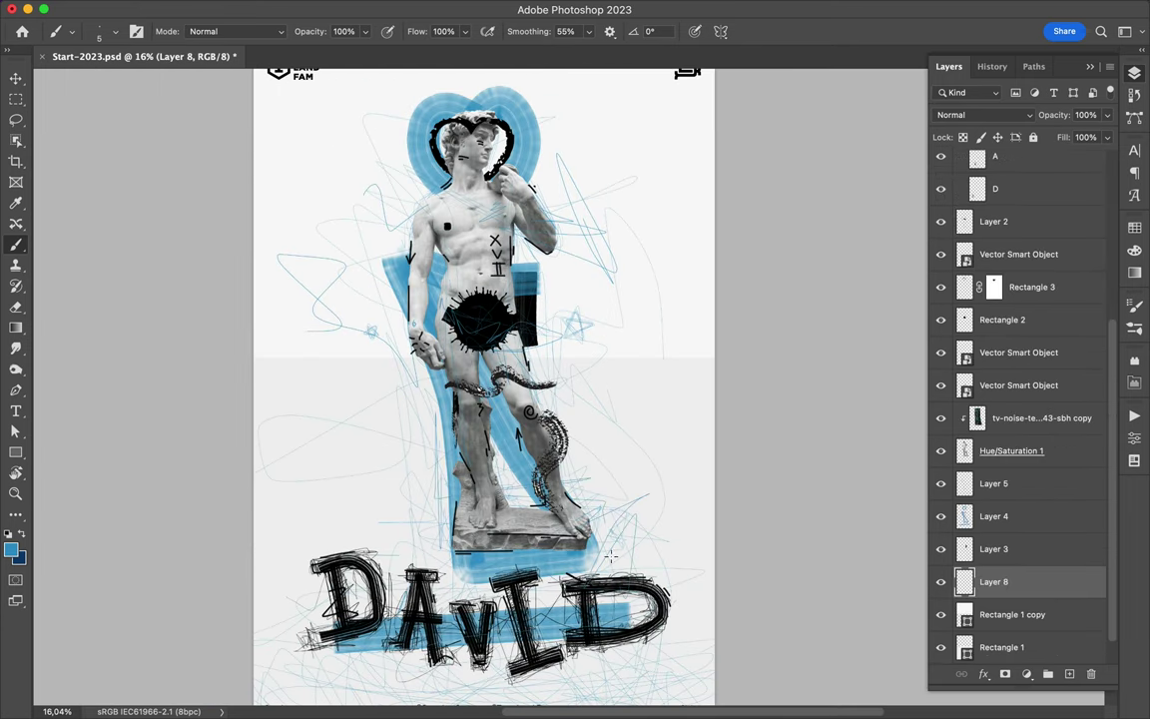
- Raise the brush size from 5 to 9 pixels
scroll(569, 242, up, 5)
scroll(569, 324, down, 2)
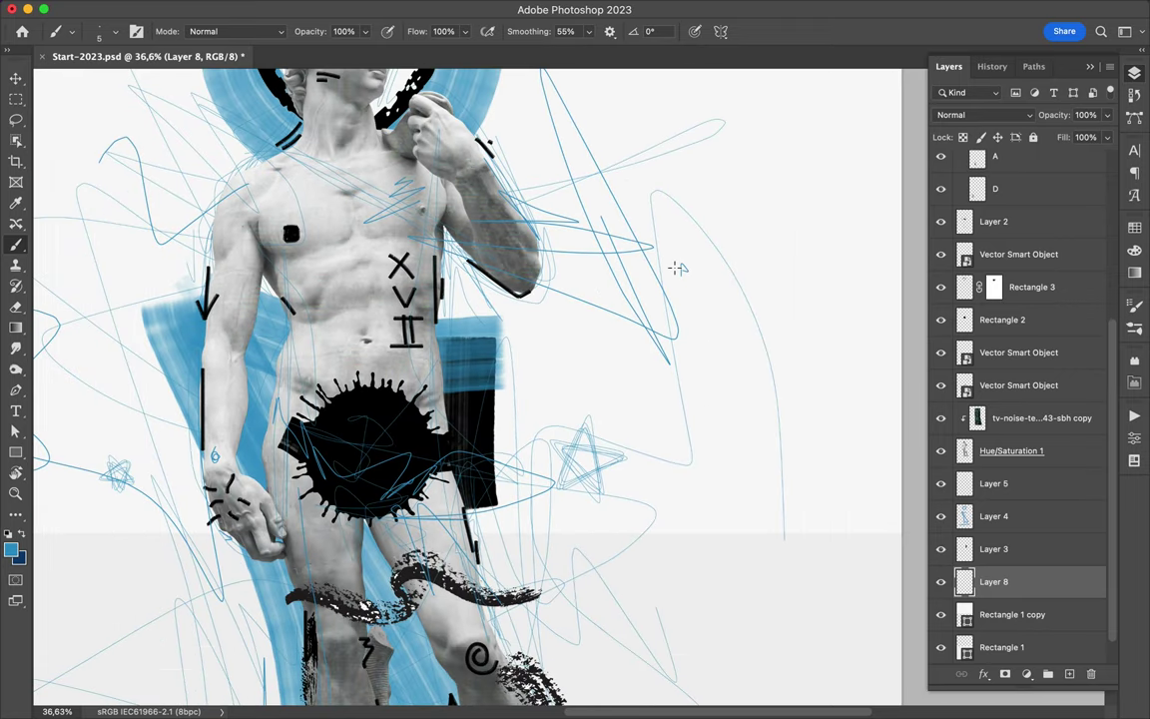
scroll(681, 269, down, 2)
click(99, 31)
key(Escape)
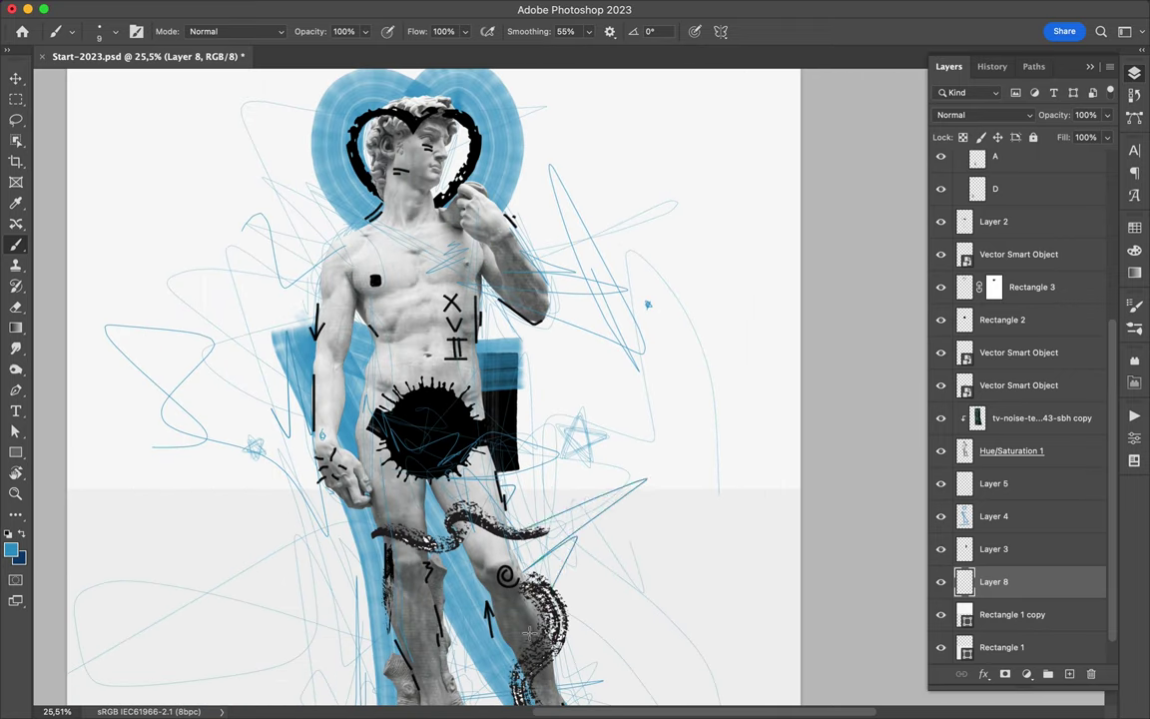
scroll(533, 633, down, 2)
scroll(350, 449, down, 3)
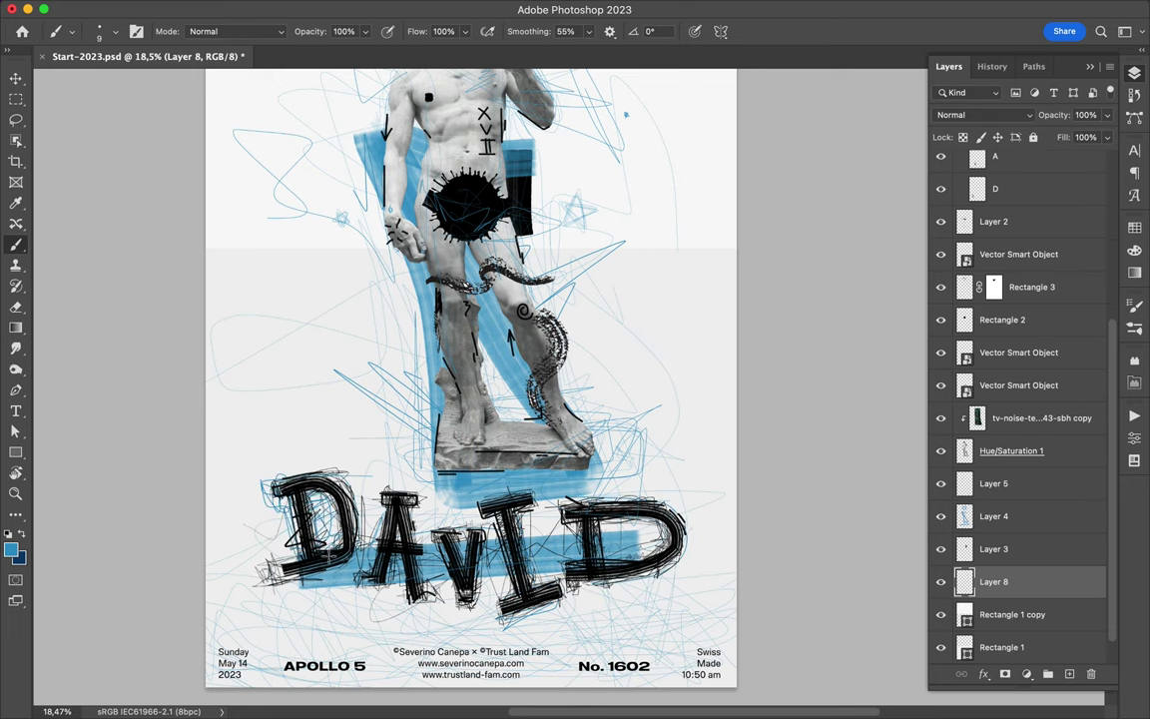
scroll(384, 440, up, 3)
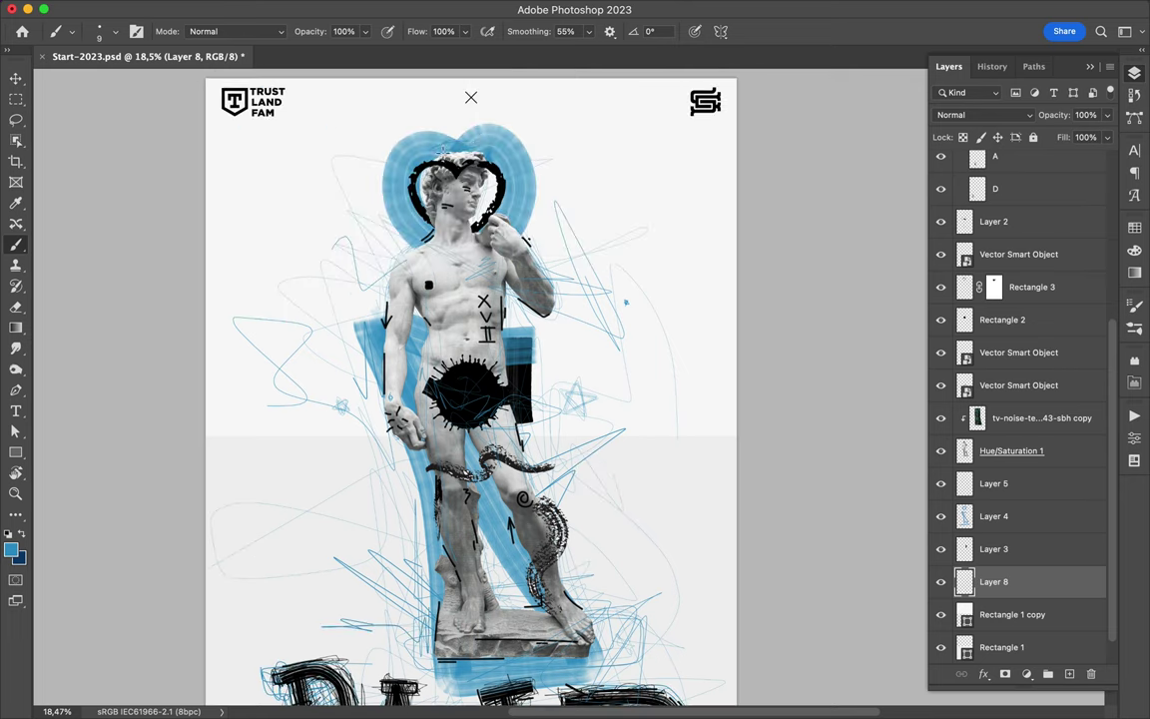
scroll(568, 385, up, 4)
- On a new layer above Layer 7, draw a densely scribbled blue square beside the shin
ctrl+click(236, 208)
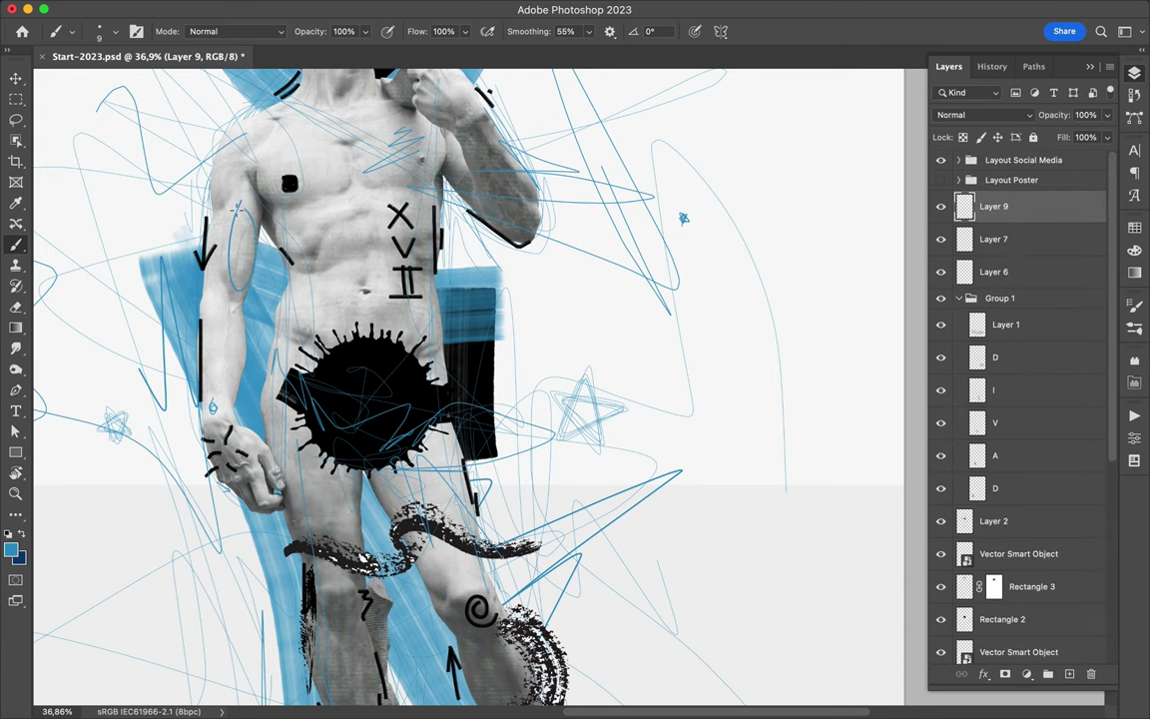
scroll(458, 619, up, 3)
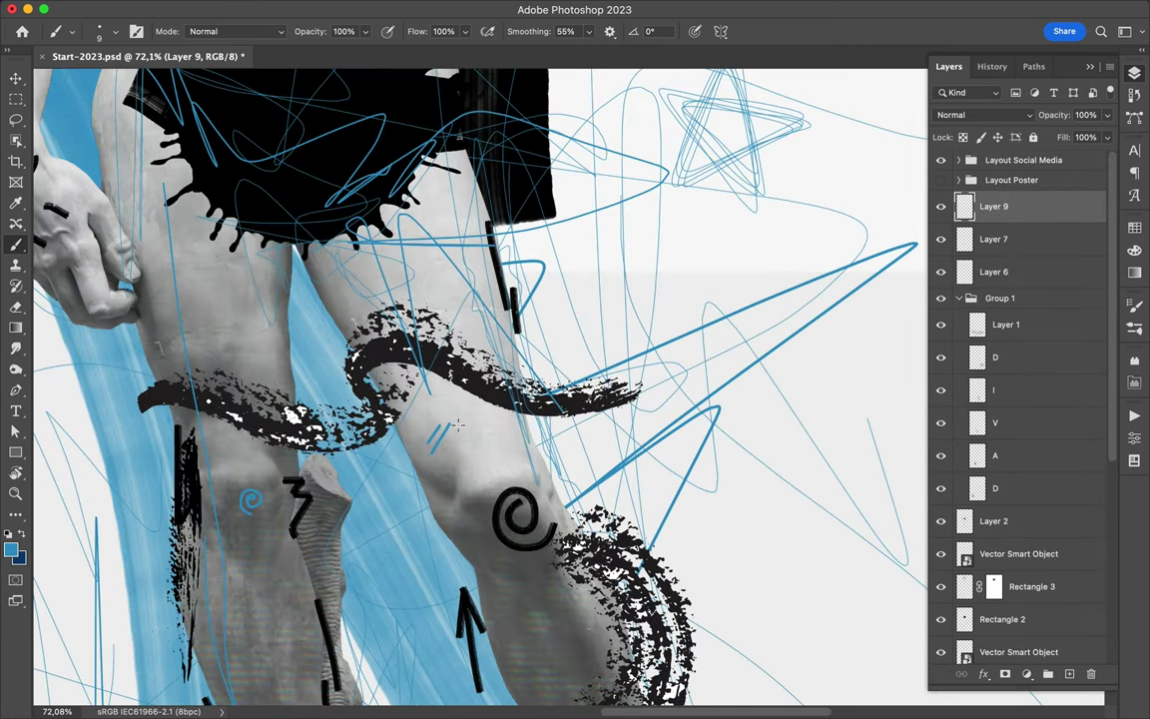
scroll(484, 475, down, 5)
scroll(483, 475, down, 5)
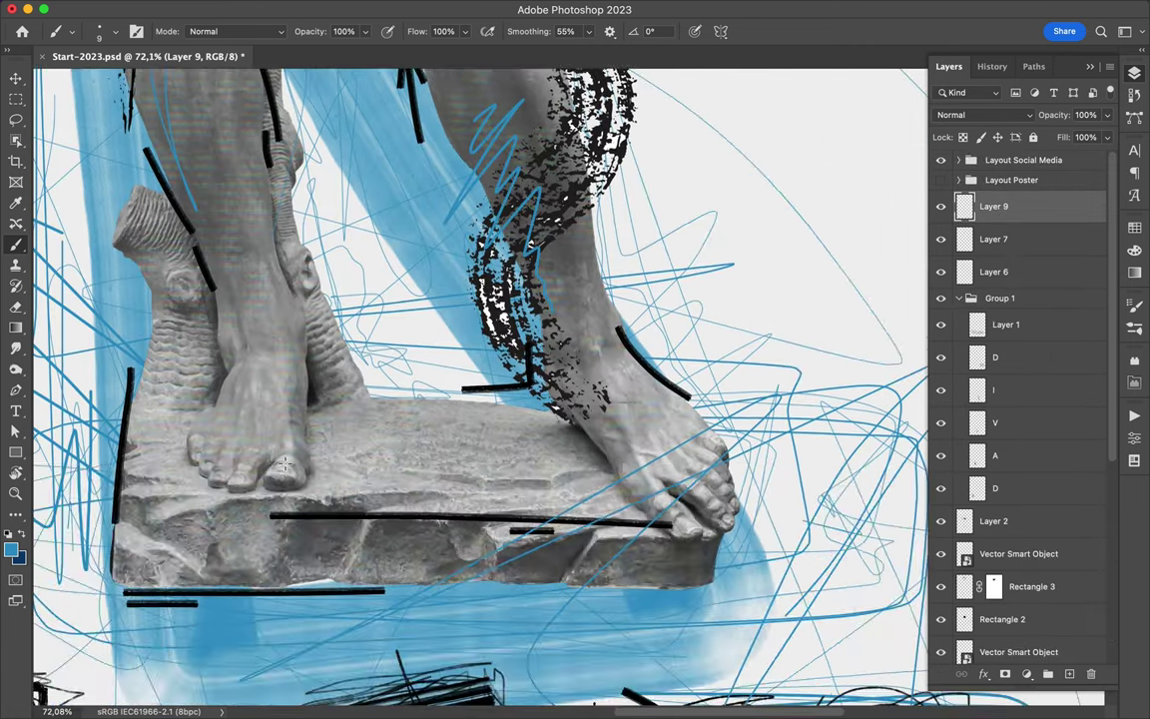
scroll(200, 491, up, 1)
scroll(255, 293, left, 3)
scroll(255, 293, up, 1)
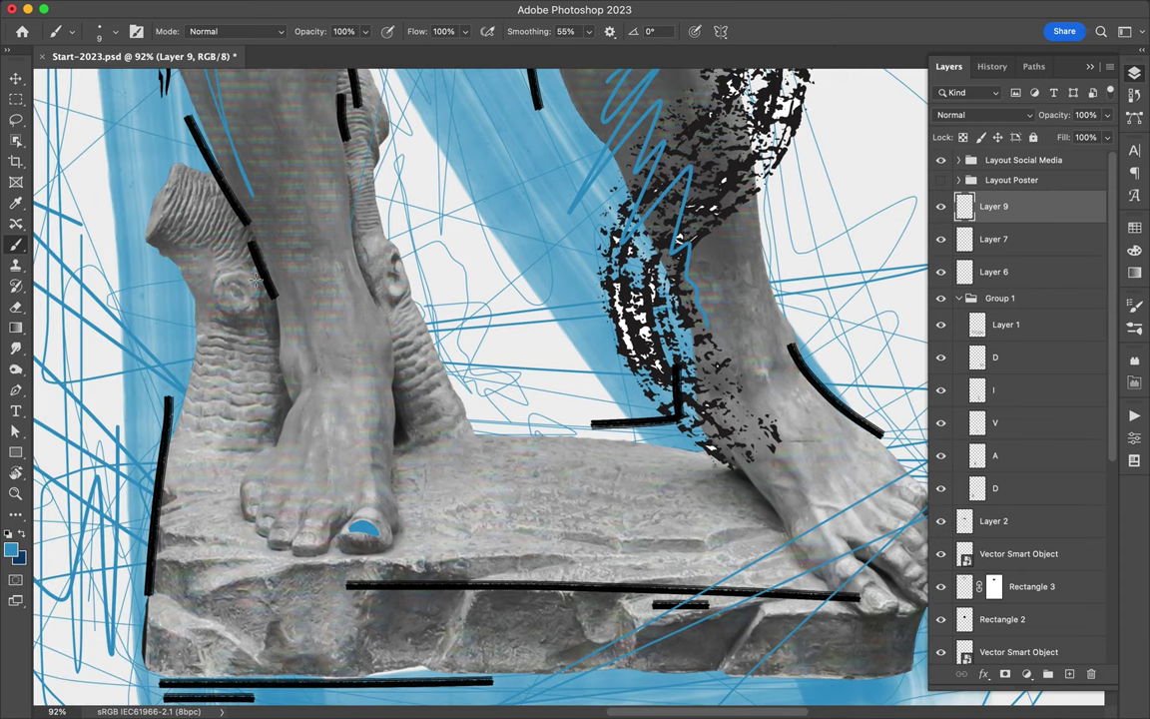
scroll(250, 308, up, 5)
scroll(250, 307, right, 3)
drag(644, 339, 649, 484)
mouse_move(697, 350)
mouse_down()
mouse_move(642, 440)
mouse_move(718, 389)
mouse_move(739, 429)
mouse_move(818, 359)
mouse_move(761, 488)
mouse_move(668, 330)
mouse_move(723, 319)
mouse_move(699, 380)
mouse_move(833, 479)
mouse_up()
mouse_move(626, 430)
mouse_down()
mouse_move(659, 349)
mouse_move(751, 411)
mouse_up()
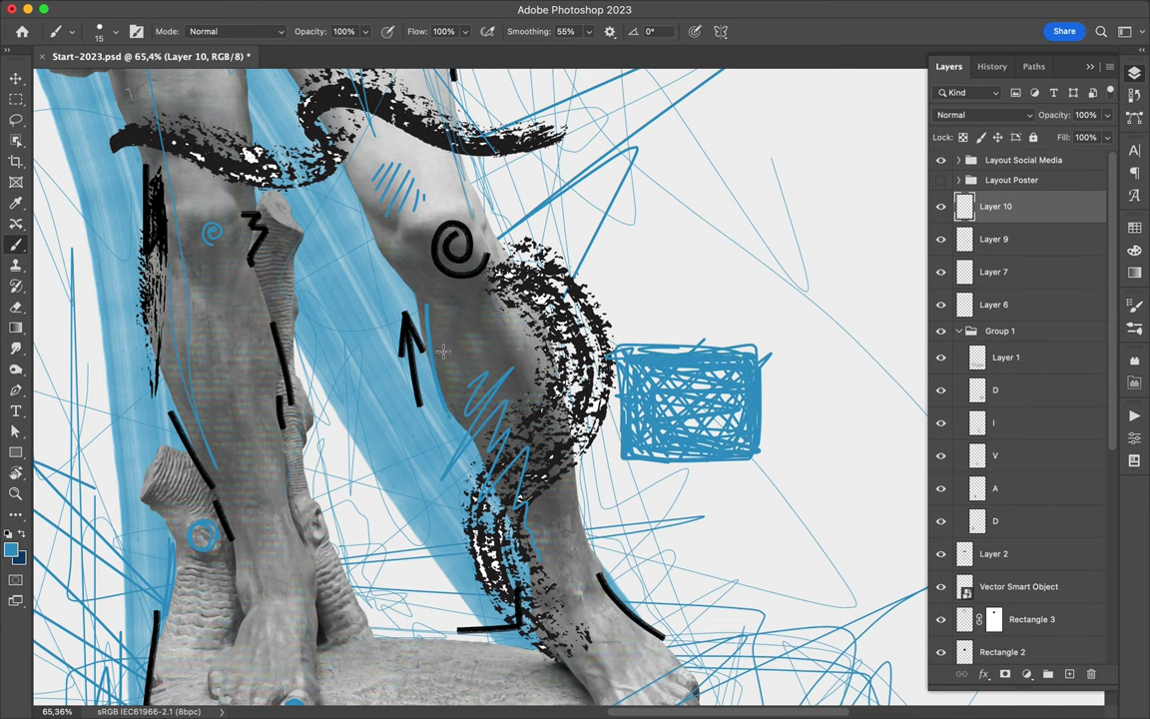
- Add blue rays above the heart, a star, and a scribbled circle left of the shoulder
scroll(409, 389, down, 3)
scroll(285, 352, down, 5)
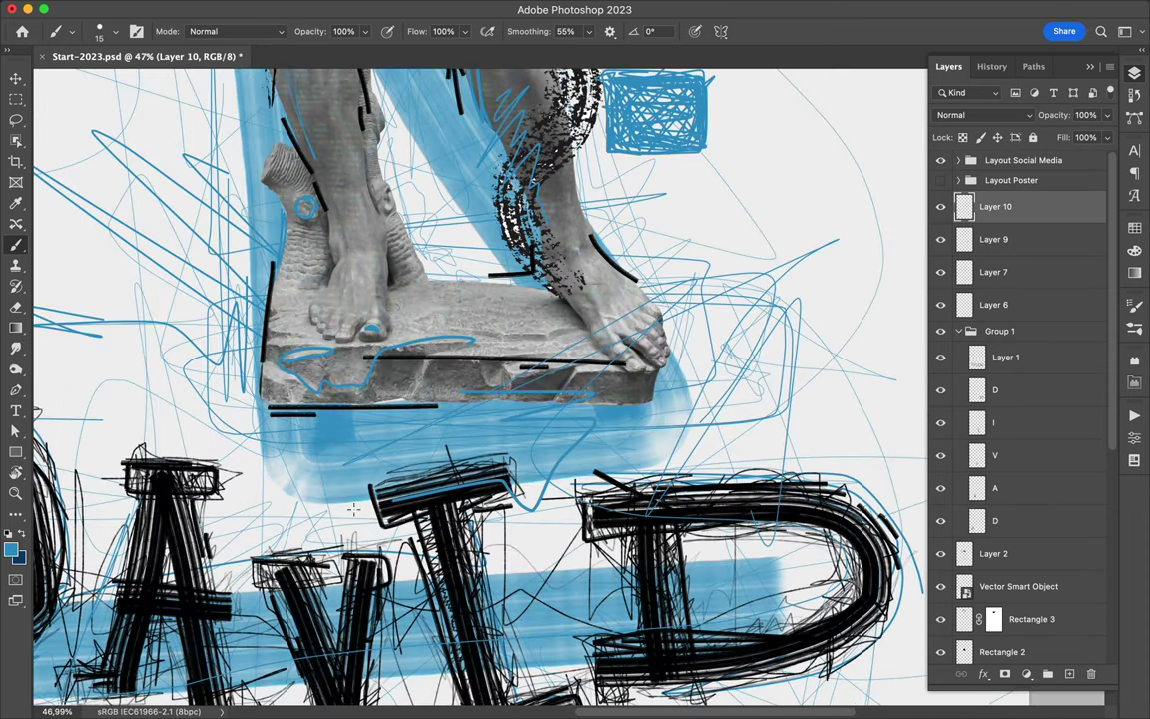
scroll(427, 337, down, 5)
scroll(501, 562, down, 3)
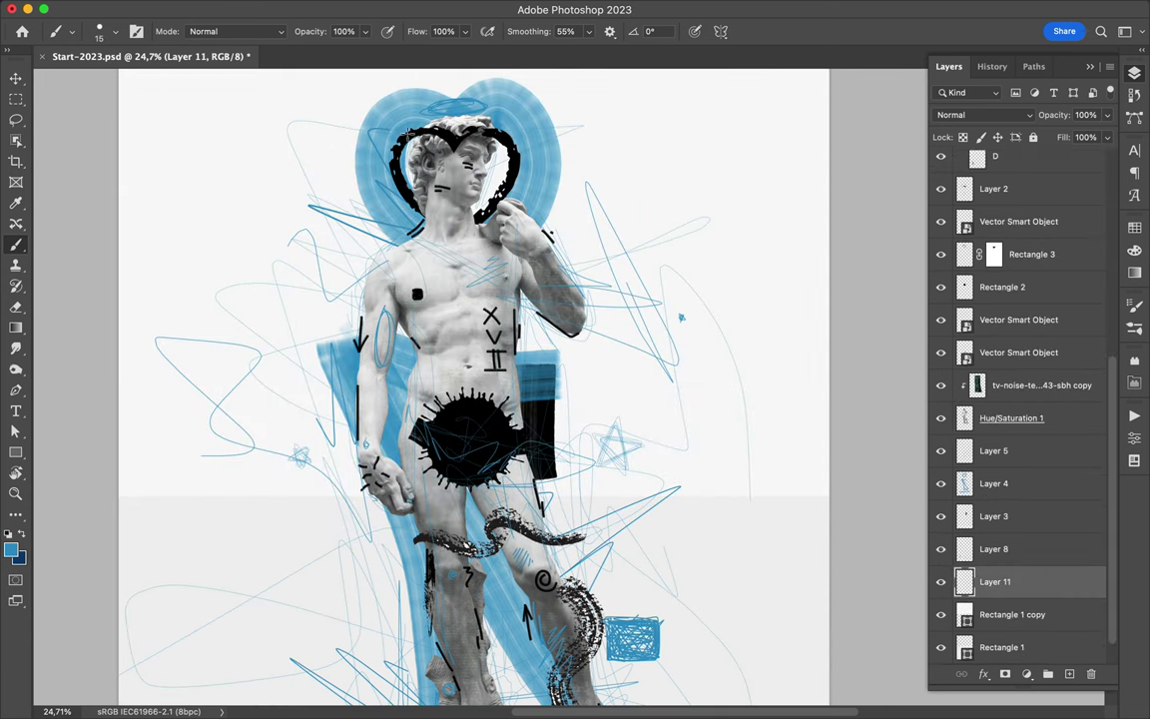
drag(409, 133, 460, 118)
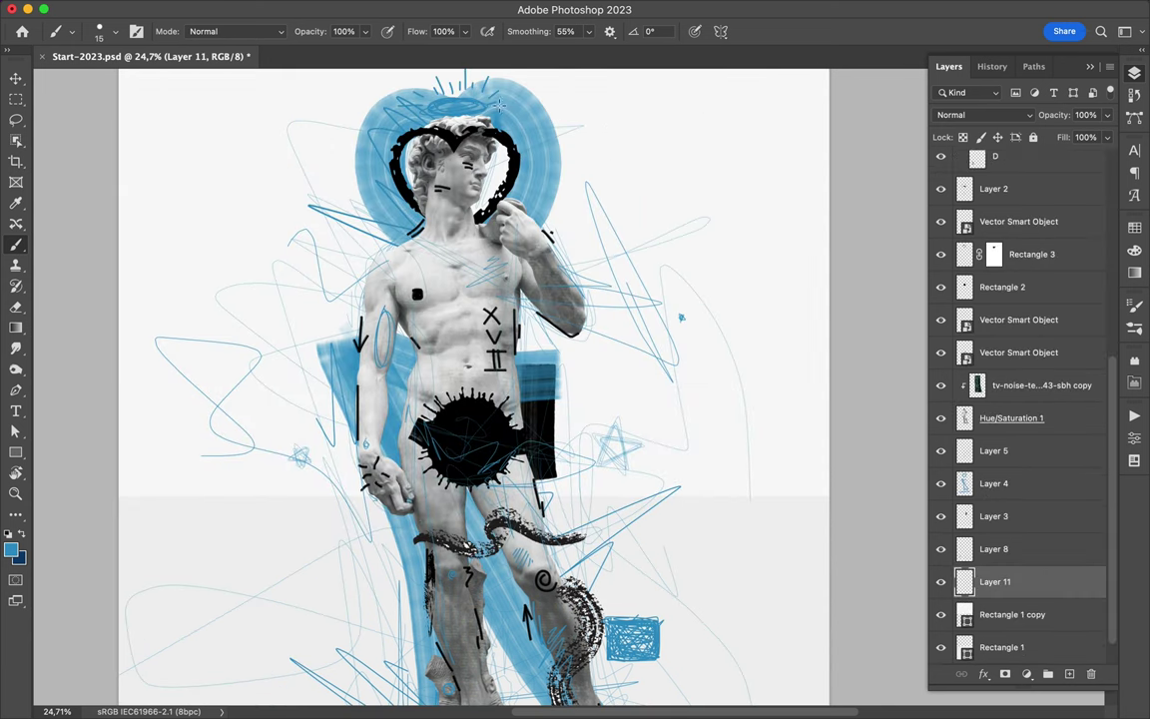
scroll(733, 184, down, 2)
mouse_move(240, 469)
mouse_down()
mouse_move(302, 456)
mouse_move(303, 417)
mouse_move(299, 429)
mouse_up()
scroll(299, 430, up, 1)
mouse_move(306, 297)
mouse_down()
mouse_move(299, 230)
mouse_move(290, 255)
mouse_up()
scroll(592, 345, down, 3)
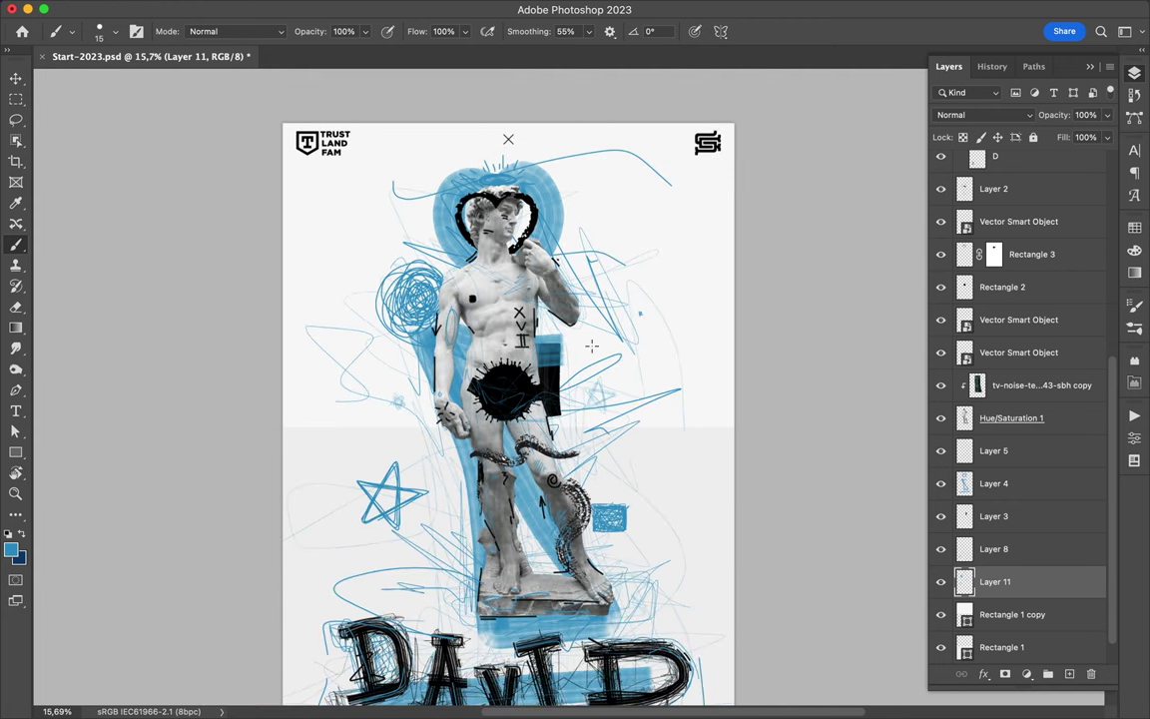
- On a new layer, enlarge the brush to 45 and undo a trial blue loop via History
click(115, 31)
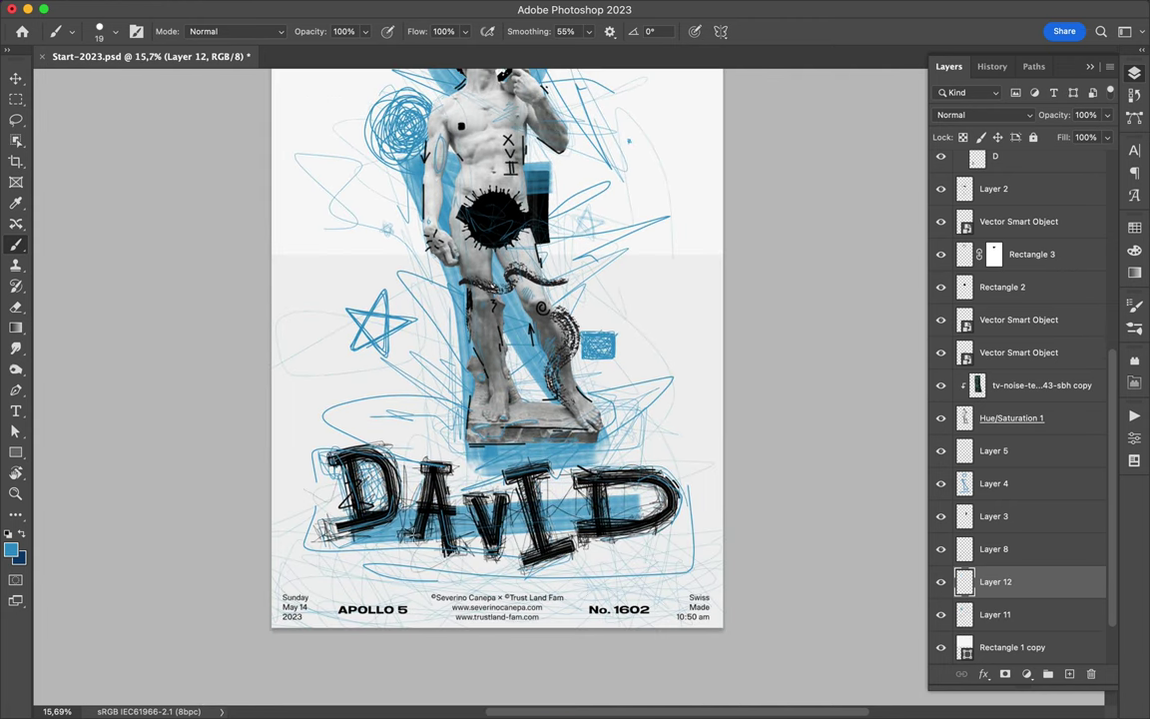
click(115, 31)
drag(352, 419, 419, 444)
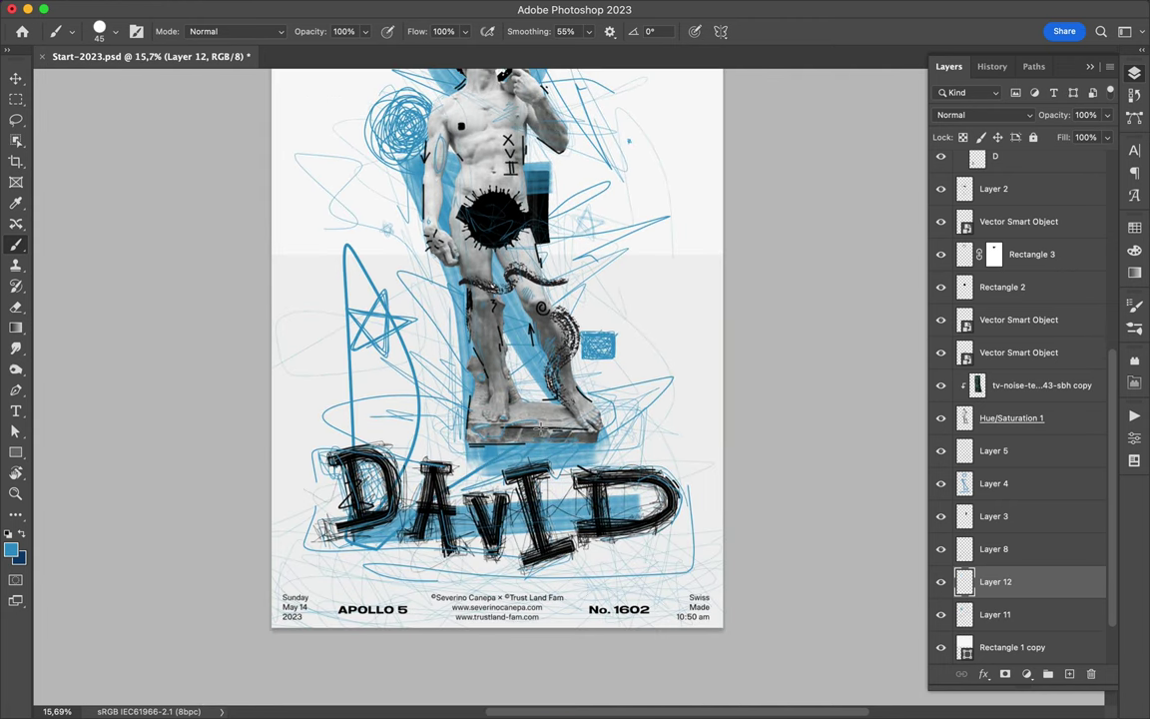
click(991, 66)
click(998, 264)
click(948, 65)
scroll(862, 303, up, 3)
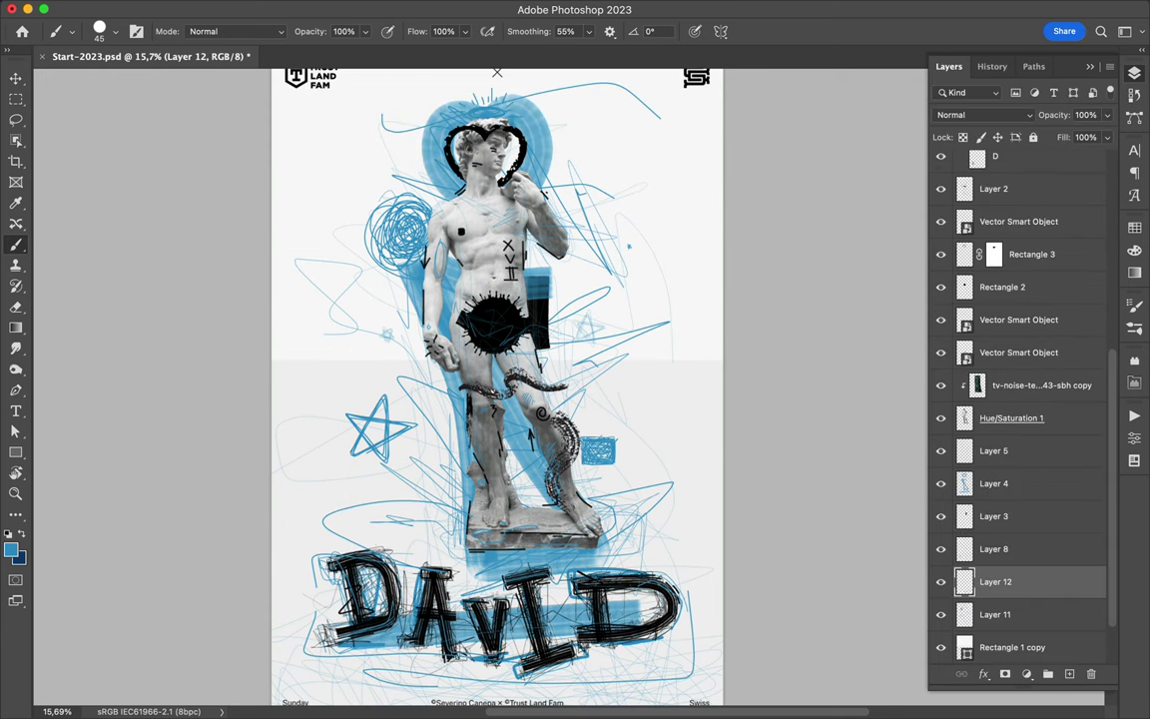
- Brush a large bold blue star on the right side of the statue
drag(597, 379, 596, 386)
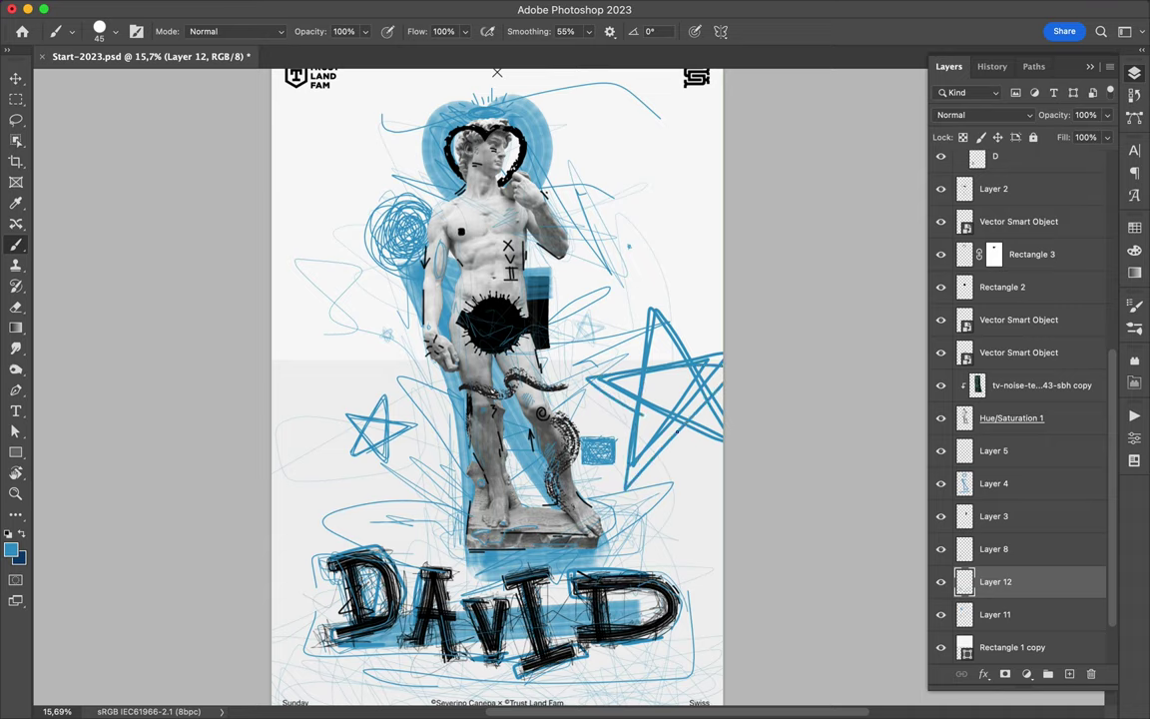
scroll(596, 387, up, 2)
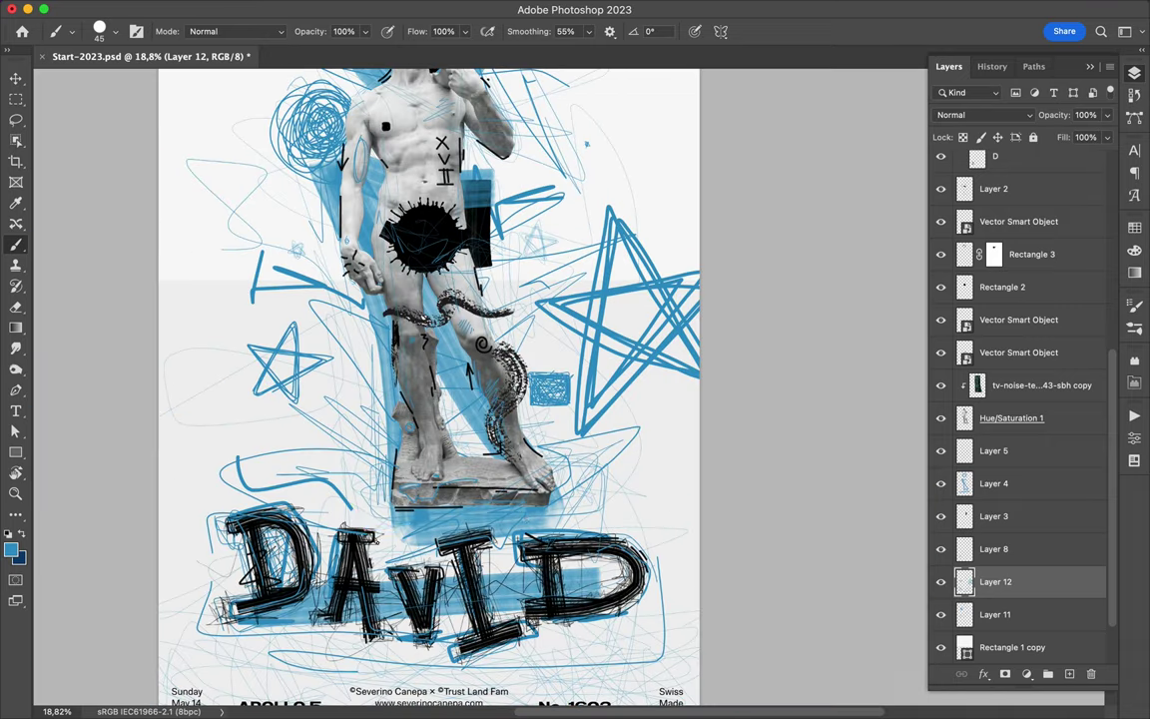
scroll(336, 478, down, 3)
scroll(481, 445, down, 1)
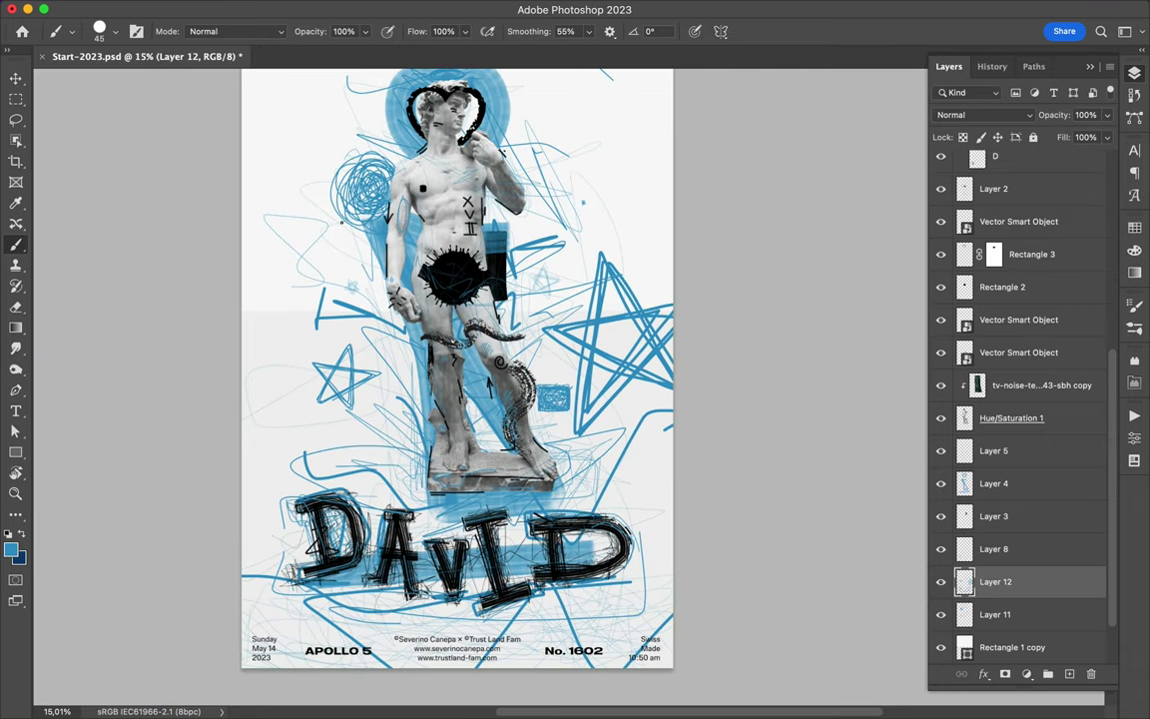
scroll(457, 379, up, 3)
scroll(457, 379, down, 1)
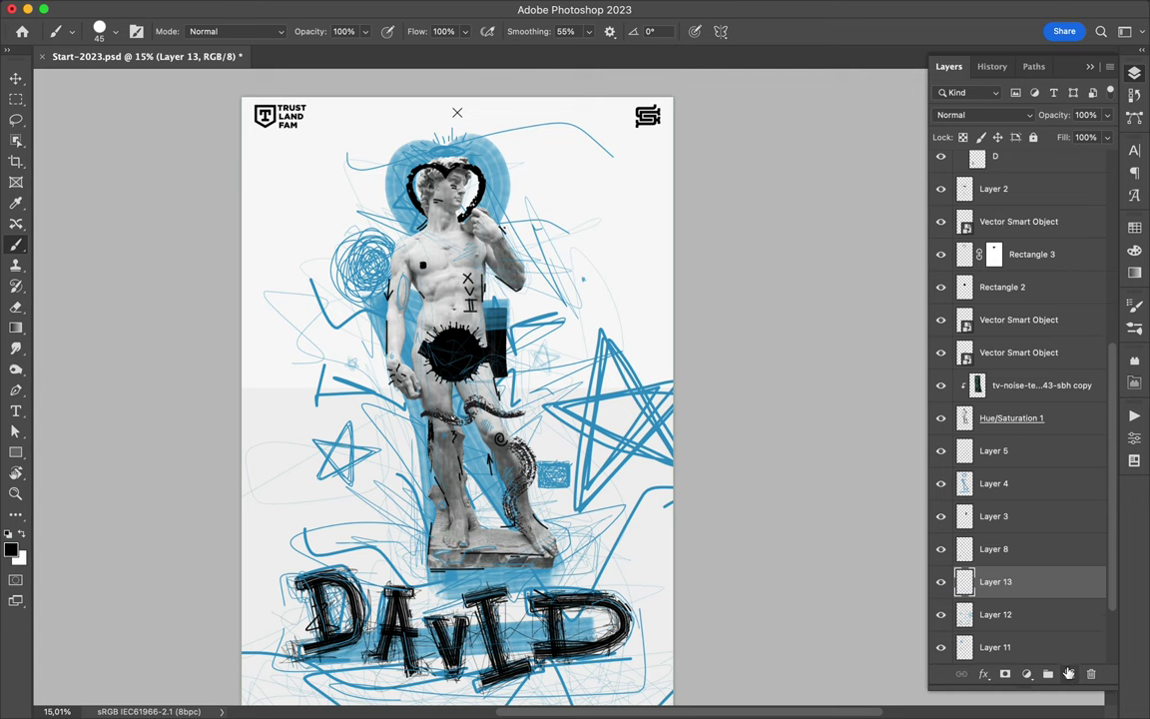
- Set black as the painting colour and add a new layer at the top
scroll(457, 380, up, 3)
click(11, 548)
click(863, 72)
scroll(282, 466, up, 3)
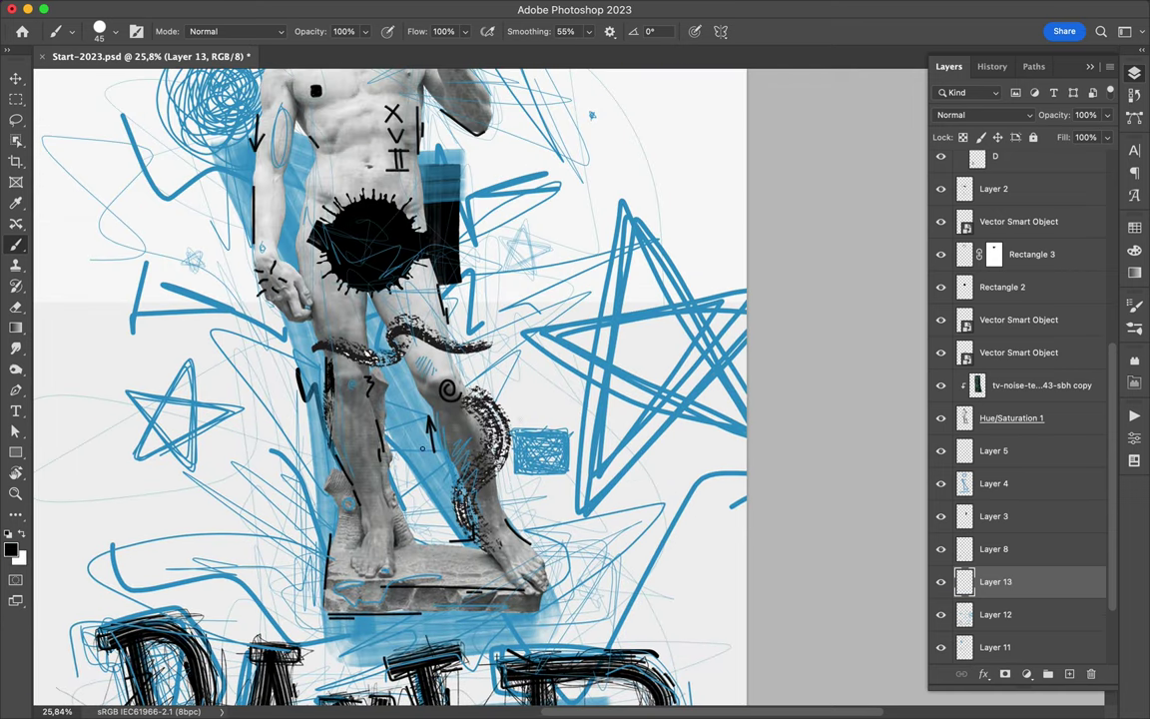
scroll(400, 350, up, 3)
scroll(573, 225, down, 2)
scroll(516, 157, up, 3)
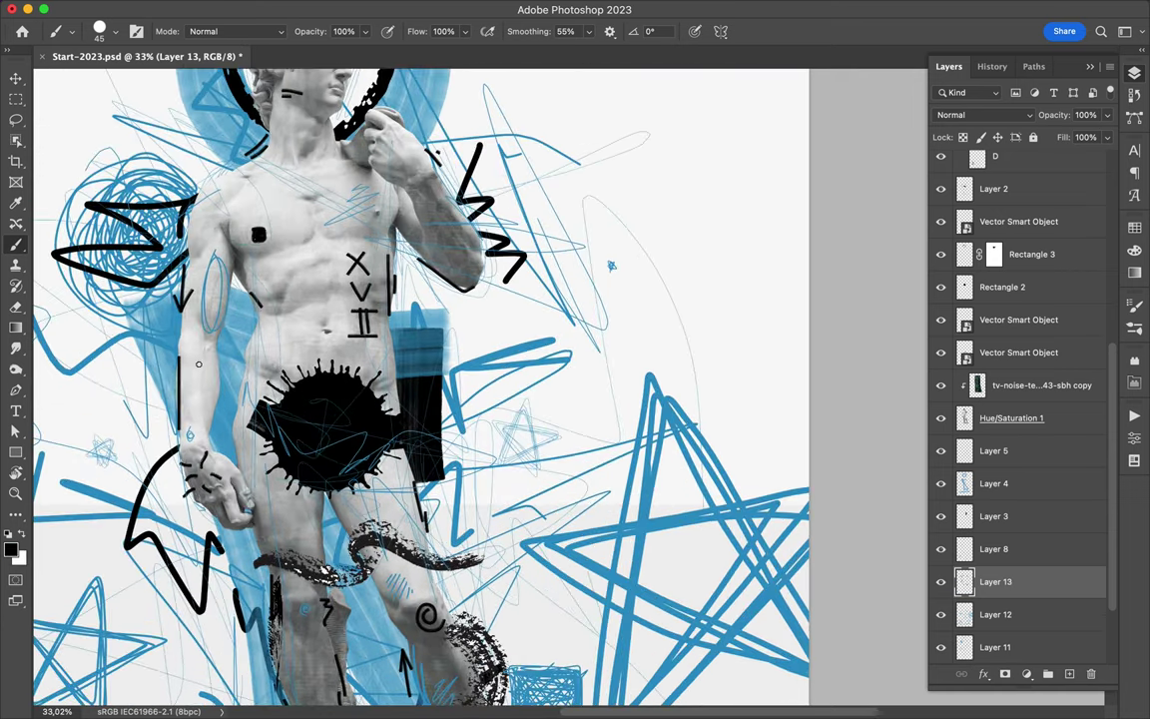
click(1069, 674)
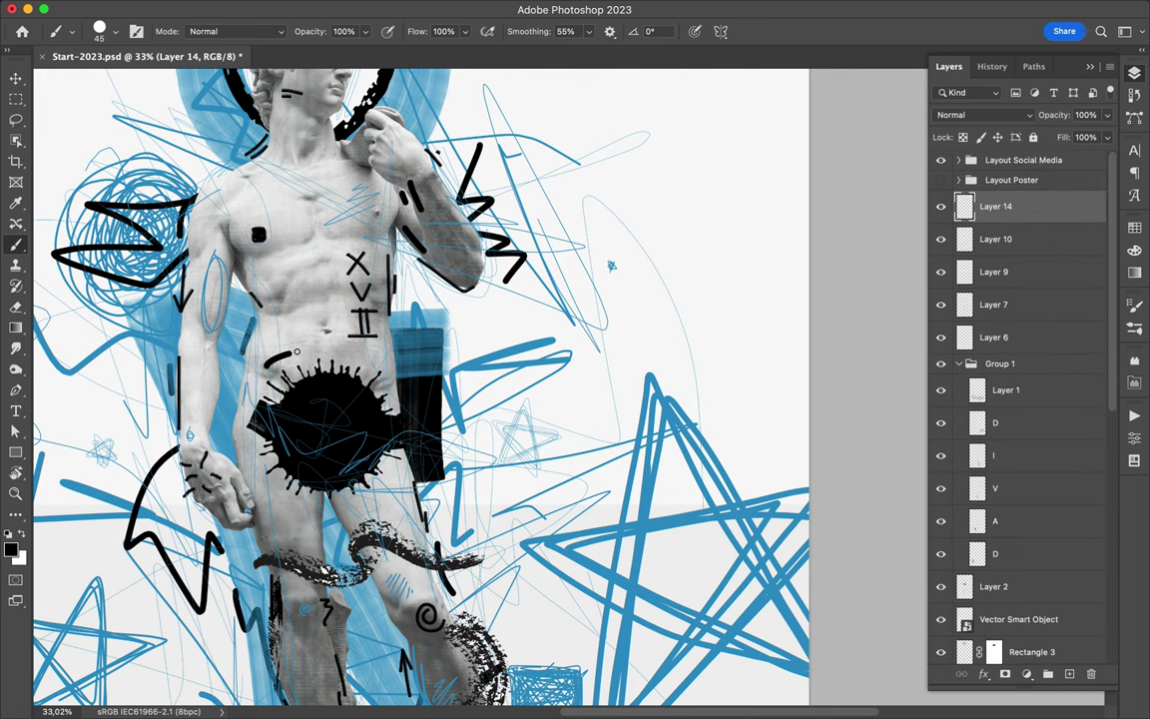
- Draw black dashed strokes along the ink splat and around the statue's base
drag(305, 513, 369, 500)
scroll(414, 330, down, 5)
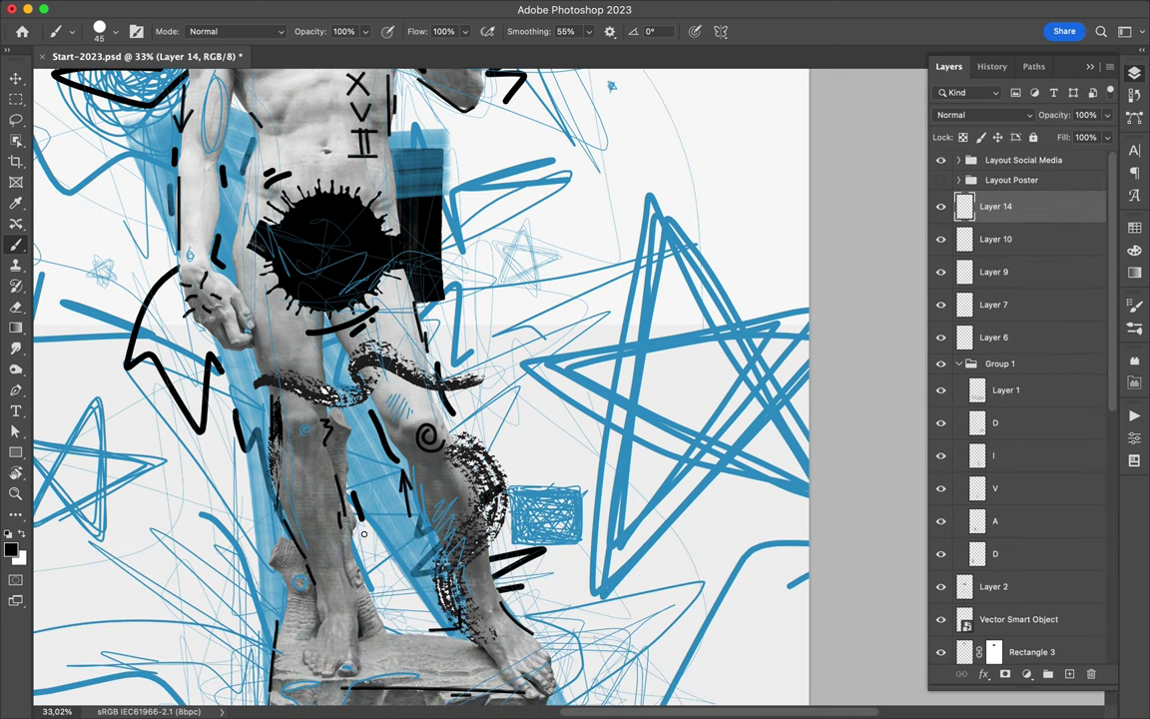
scroll(415, 330, down, 1)
drag(367, 551, 469, 571)
drag(474, 624, 554, 601)
drag(258, 591, 340, 631)
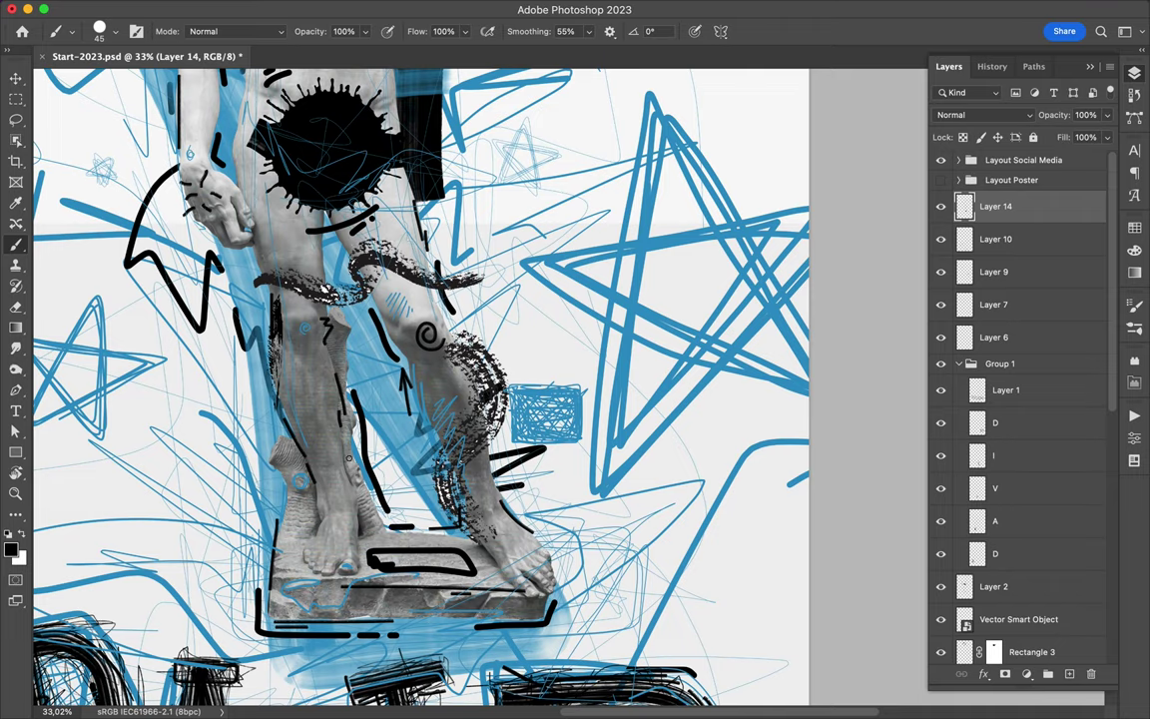
scroll(349, 458, up, 5)
scroll(348, 458, up, 5)
scroll(499, 419, down, 2)
scroll(646, 377, up, 3)
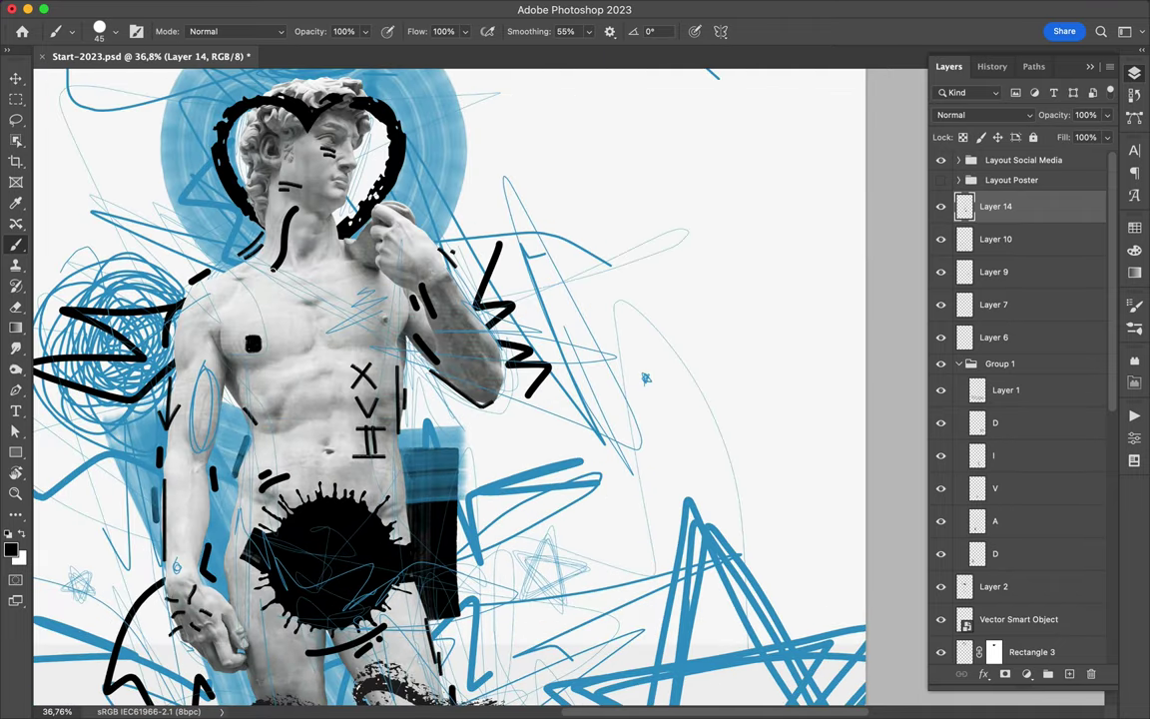
- Draw a black face on the chest: two short eye marks and a curved smile
drag(236, 284, 285, 281)
drag(316, 277, 356, 274)
scroll(264, 290, down, 1)
drag(270, 324, 338, 318)
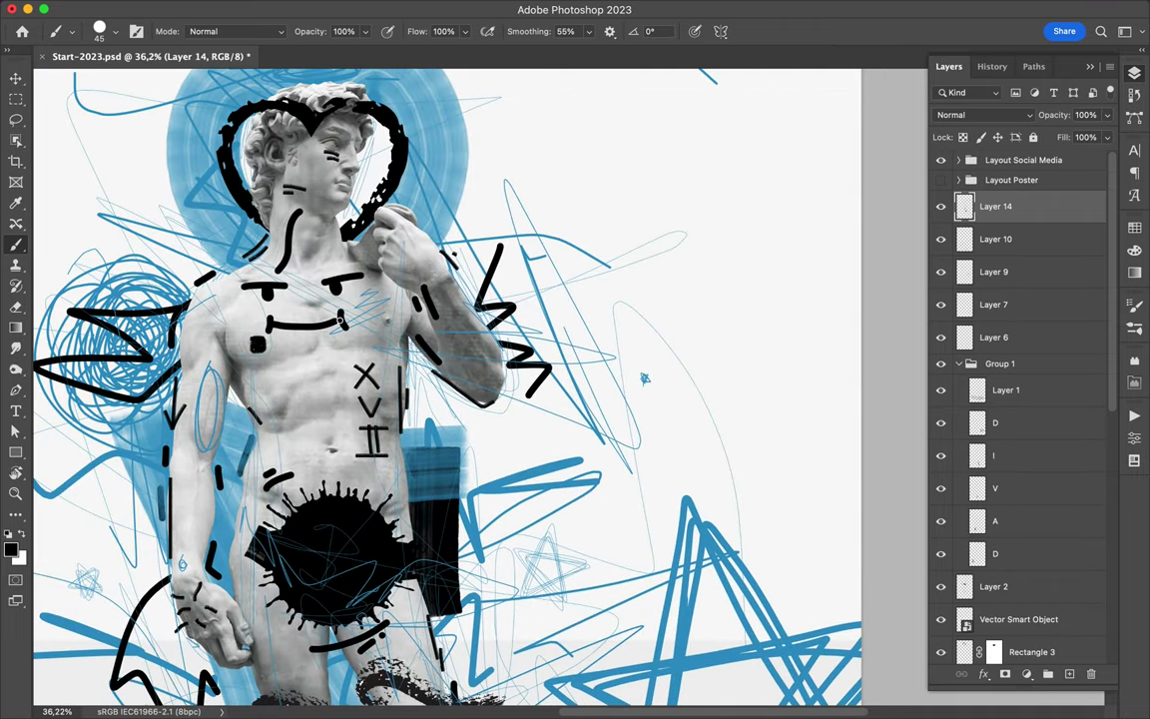
- Select a layer low in the stack and pick mid gray as the painting colour
scroll(644, 378, down, 4)
scroll(644, 378, down, 3)
scroll(1018, 400, down, 10)
click(995, 581)
click(10, 549)
click(501, 172)
- Paint broad grey brush strokes behind the statue and across the poster's upper corners
key(Return)
click(70, 31)
scroll(60, 250, down, 3)
drag(349, 469, 395, 379)
scroll(470, 399, down, 3)
drag(265, 440, 365, 315)
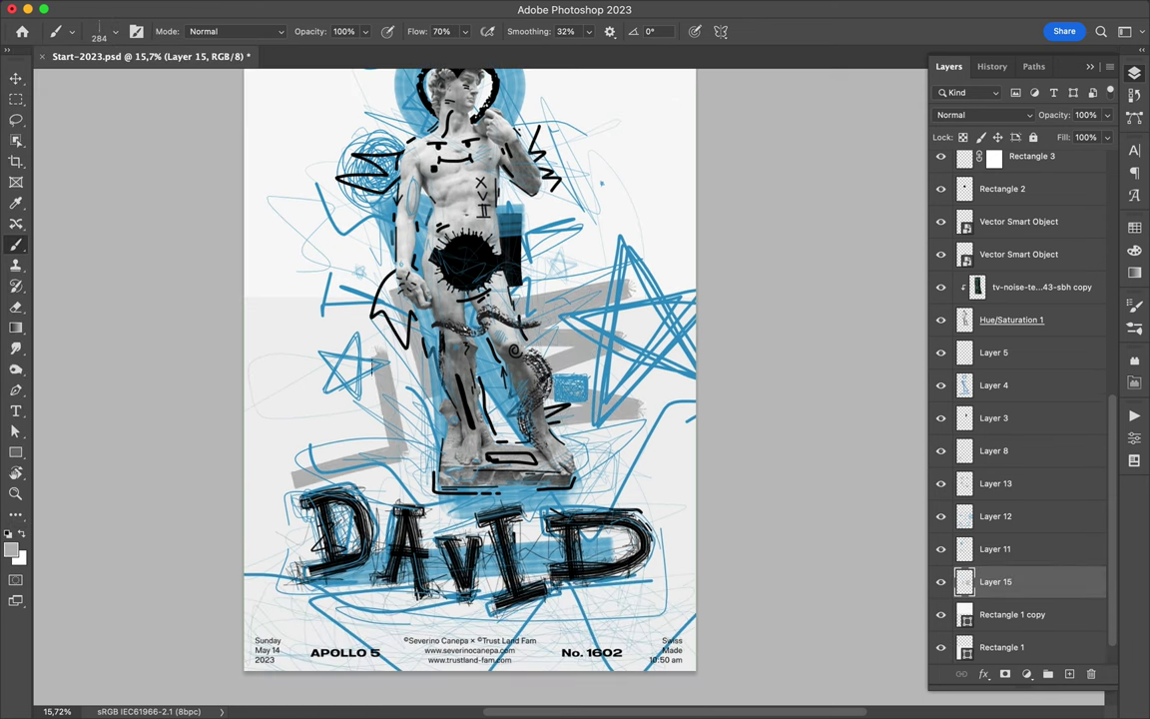
drag(285, 415, 334, 305)
drag(430, 559, 599, 495)
drag(269, 554, 499, 454)
scroll(562, 233, up, 3)
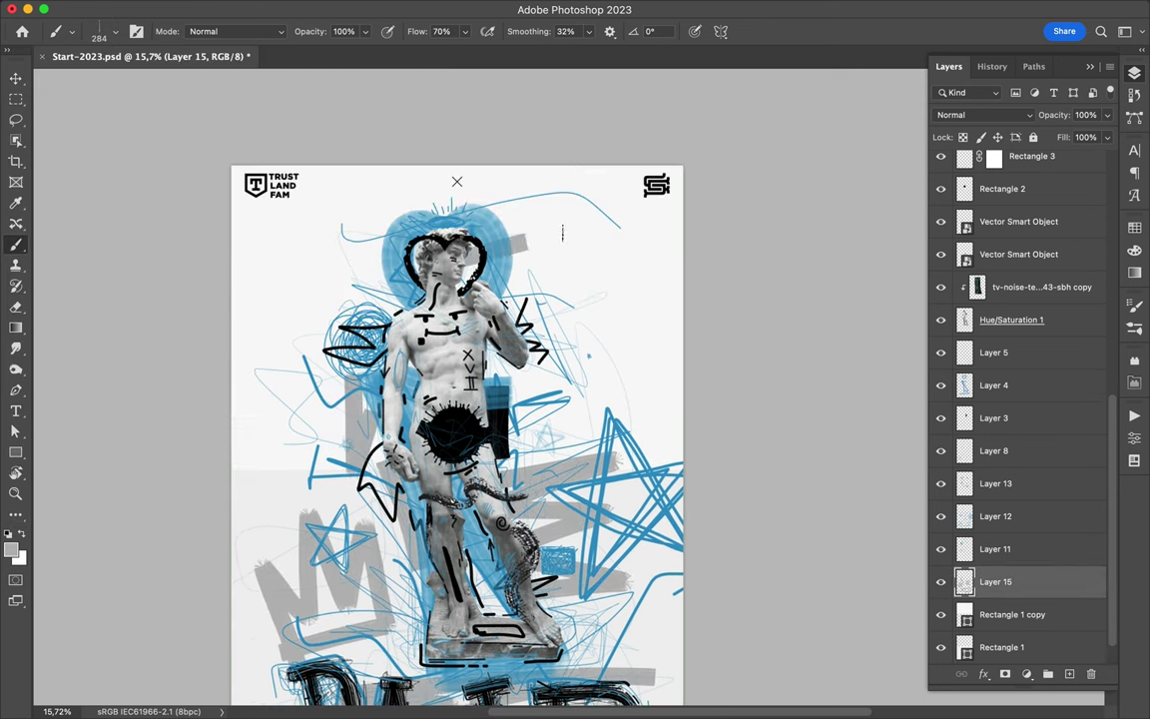
drag(562, 232, 479, 270)
mouse_move(265, 274)
mouse_down()
mouse_move(339, 319)
mouse_move(381, 211)
mouse_up()
- On a new layer, paint more grey strokes around the statue's legs and the DAVID title
key(super+shift+alt+n)
key(Return)
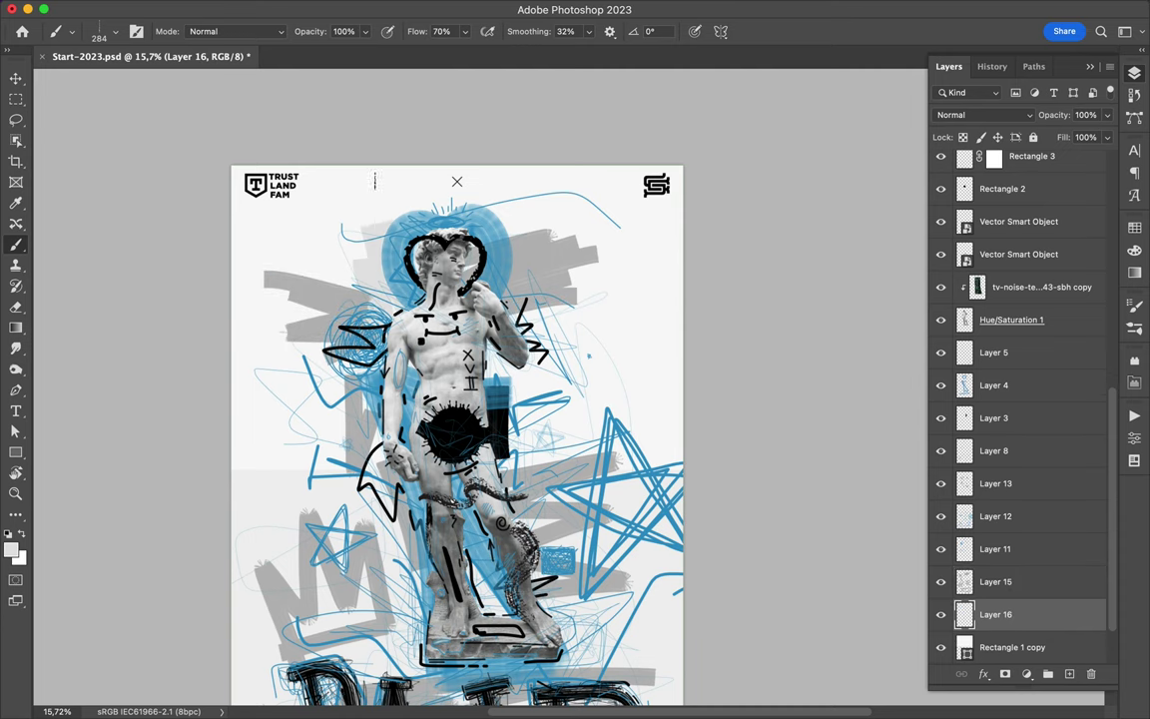
drag(469, 280, 570, 349)
drag(460, 369, 545, 414)
scroll(509, 339, down, 5)
drag(344, 250, 370, 379)
drag(484, 325, 539, 371)
drag(240, 379, 474, 415)
drag(320, 378, 410, 481)
drag(255, 399, 338, 540)
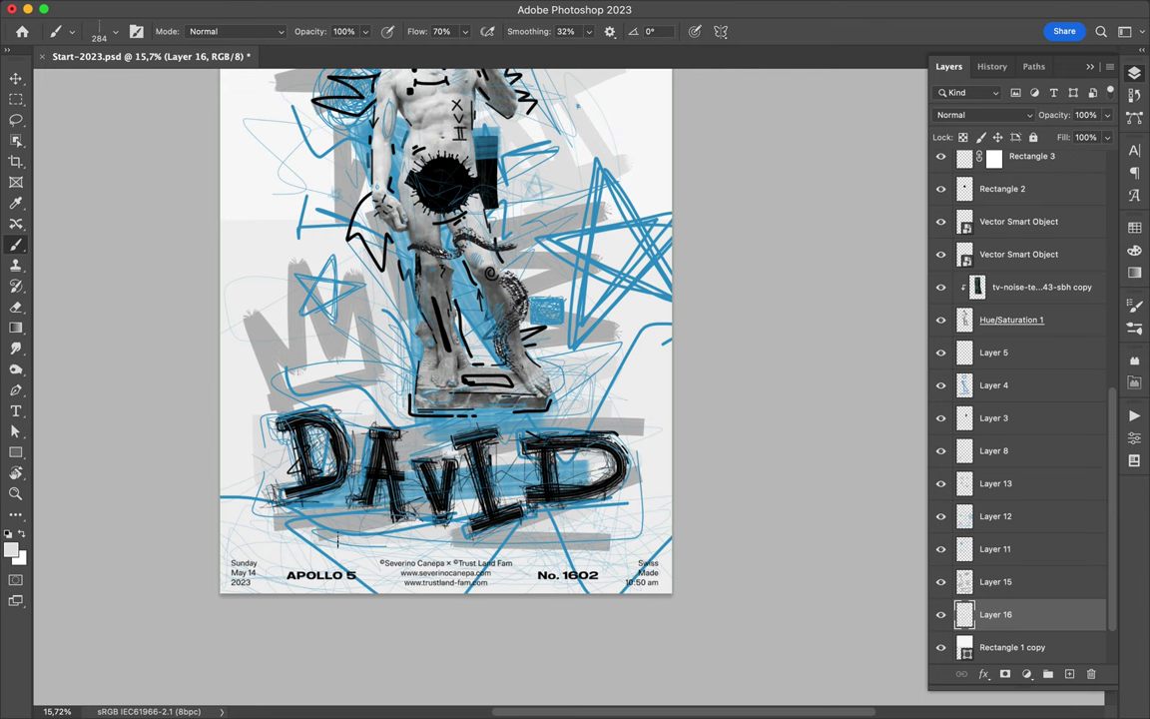
scroll(338, 540, up, 5)
- Add a new empty layer at the top of the stack
key(super+shift+alt+n)
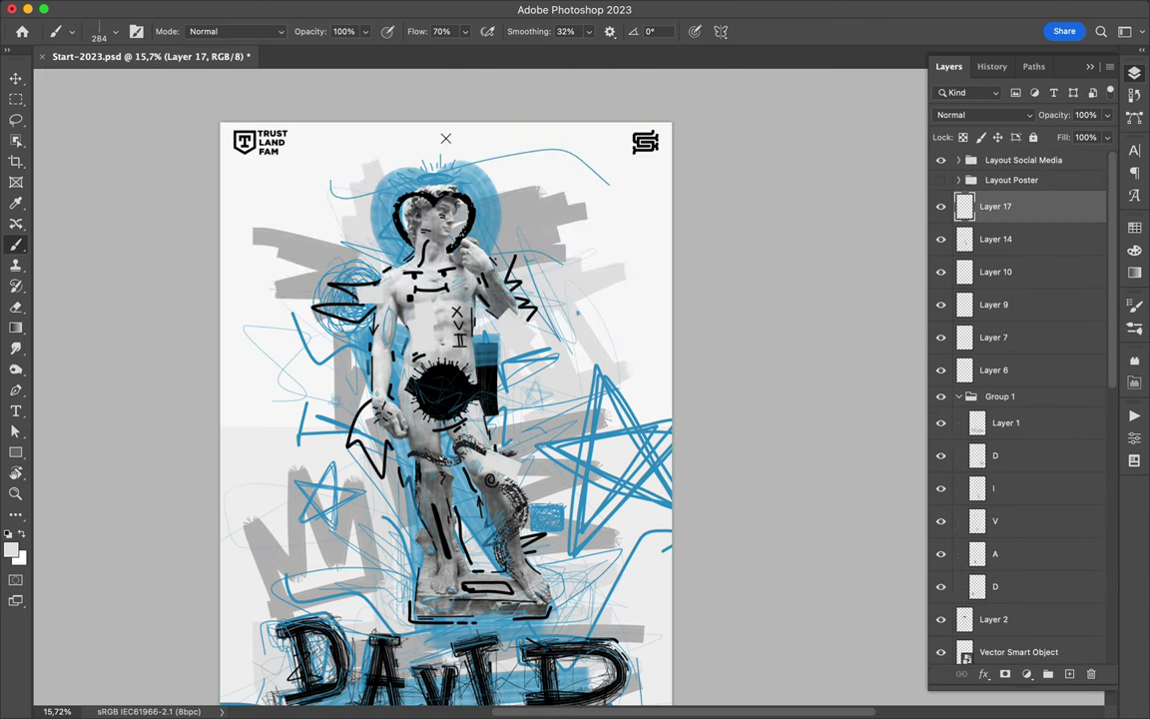
scroll(300, 299, down, 3)
scroll(280, 290, down, 1)
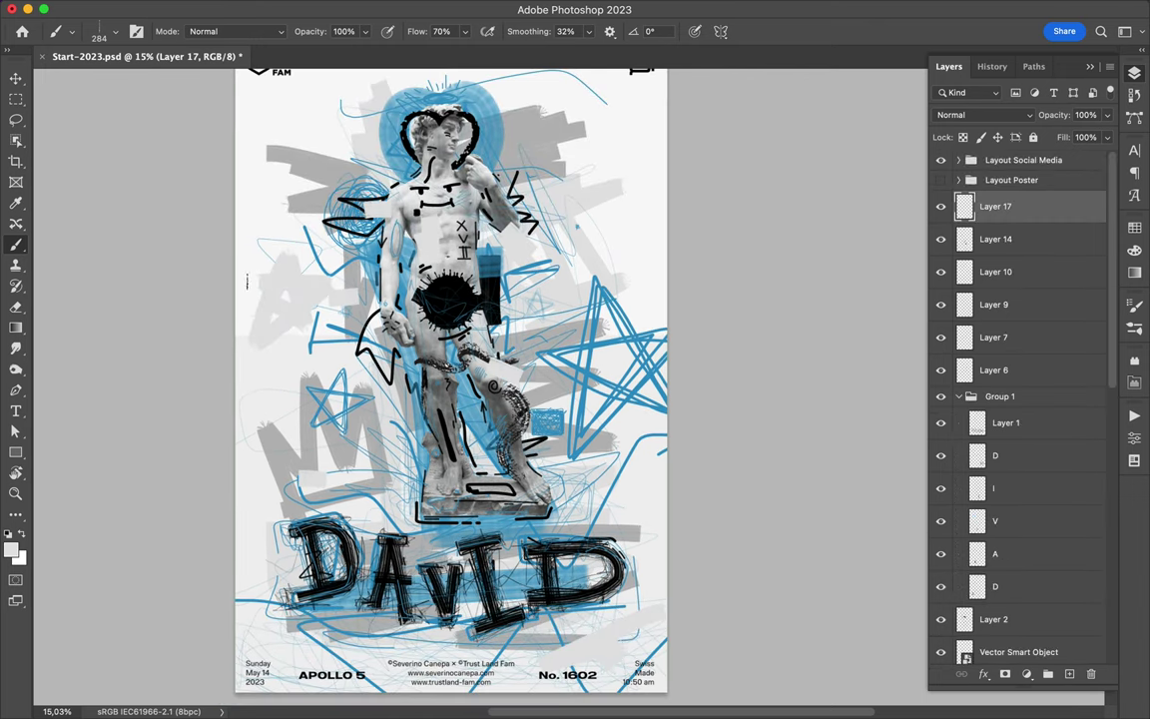
key(super+0)
- Add a new layer and set the brush size to 4
key(super+shift+alt+n)
click(71, 31)
text(4)
key(Return)
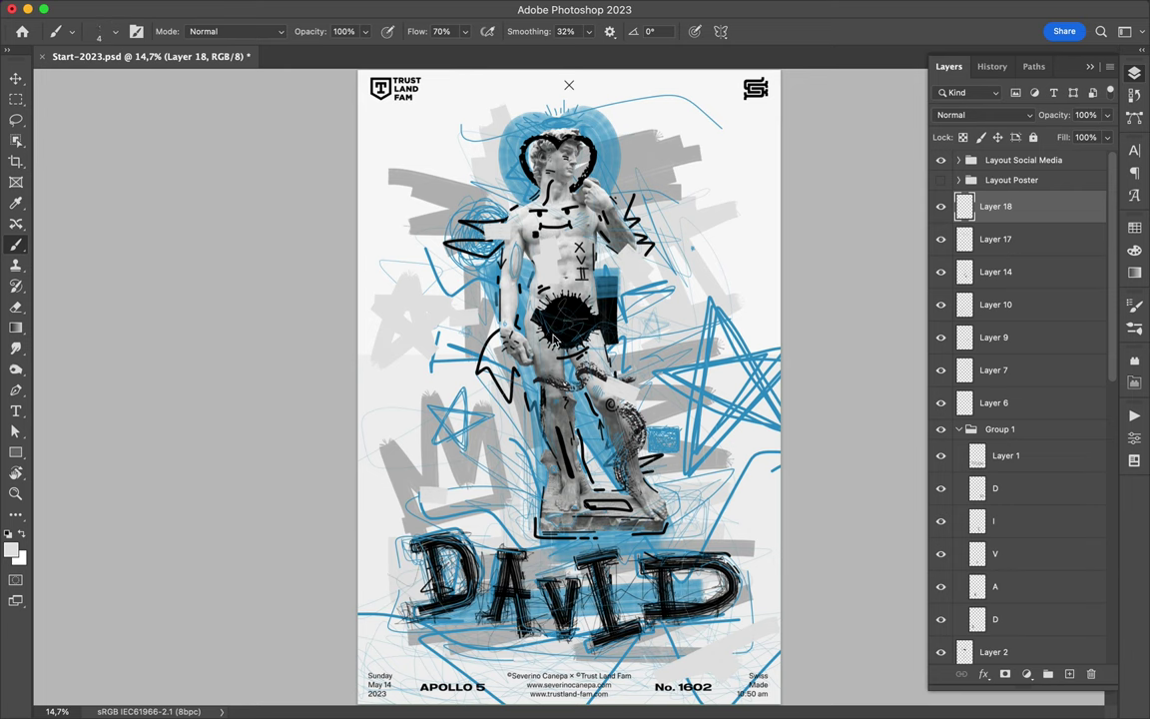
- Make white the painting colour and set the brush size to 22
scroll(568, 397, up, 3)
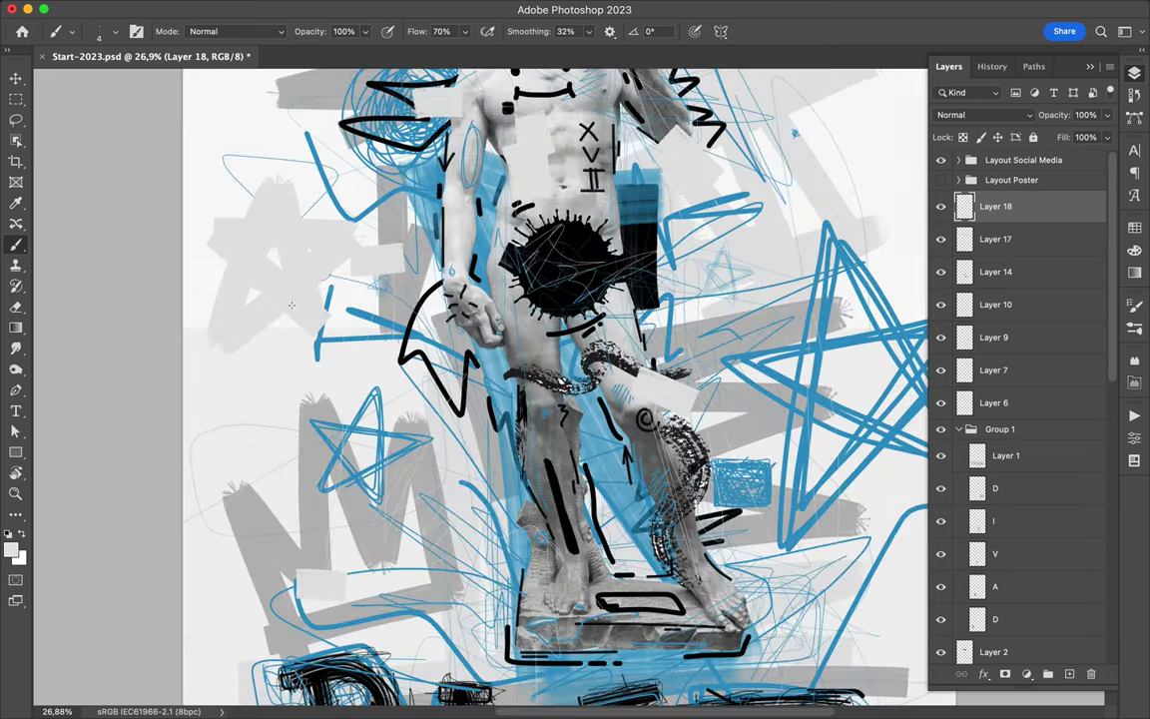
click(19, 534)
scroll(565, 400, down, 3)
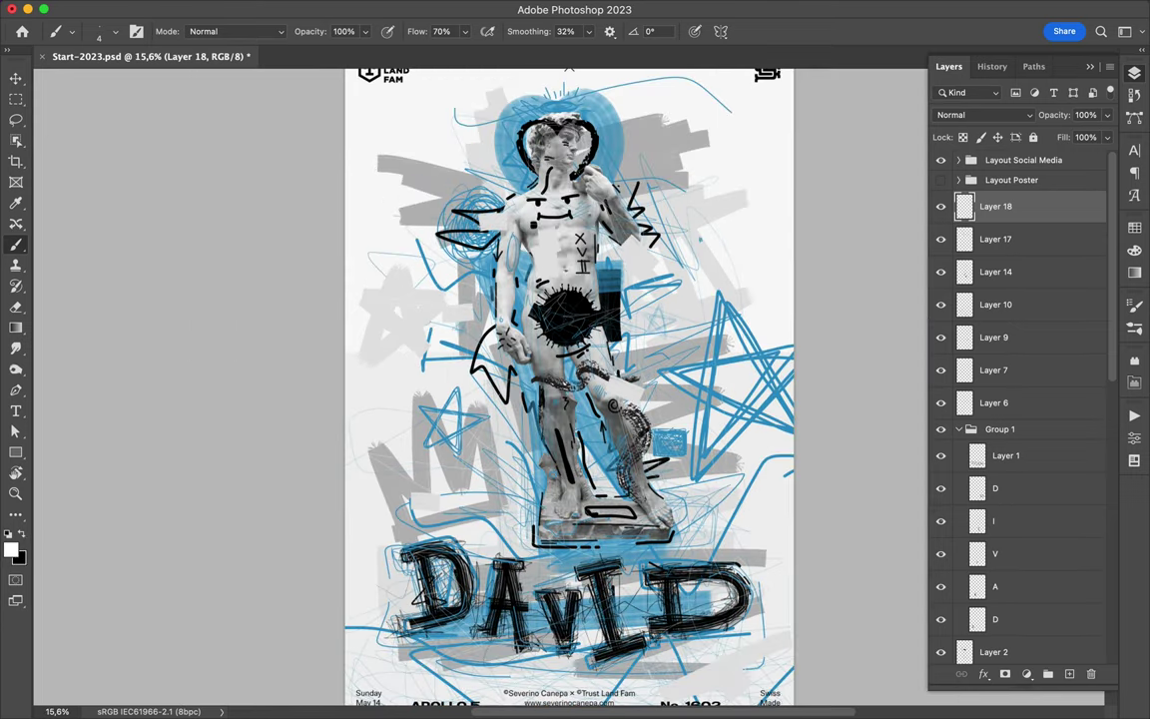
click(71, 31)
text(22)
key(Return)
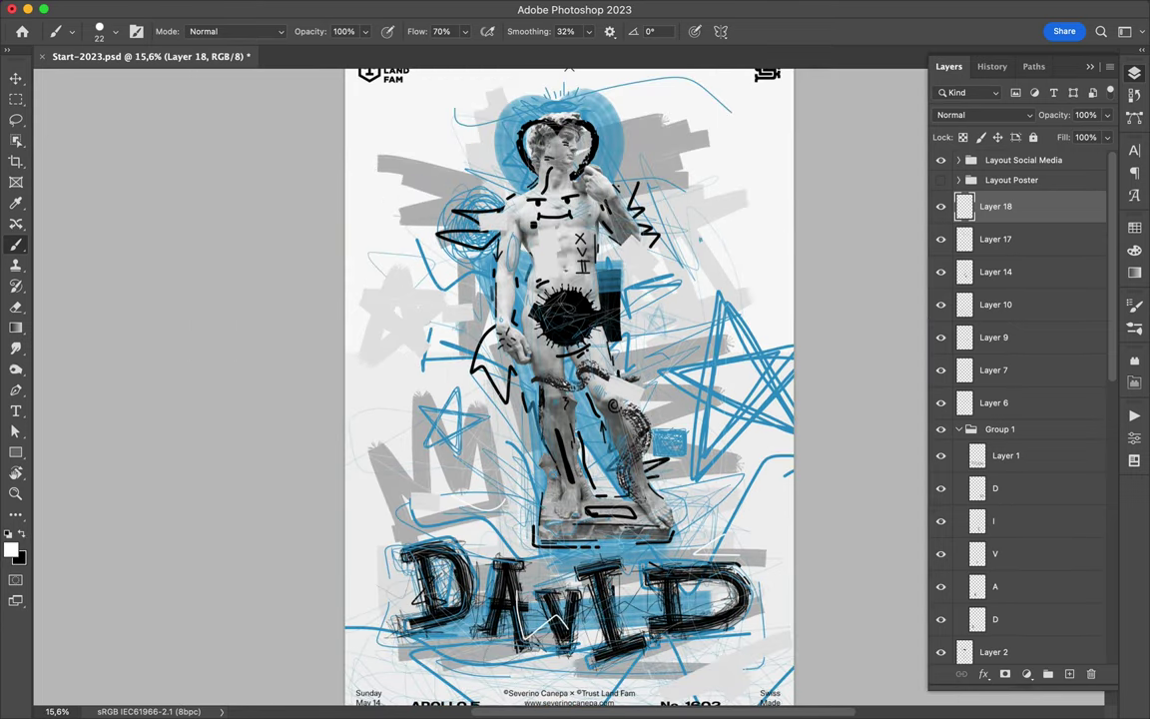
- Paint white freehand doodles over the statue's hip and leg
drag(444, 345, 537, 447)
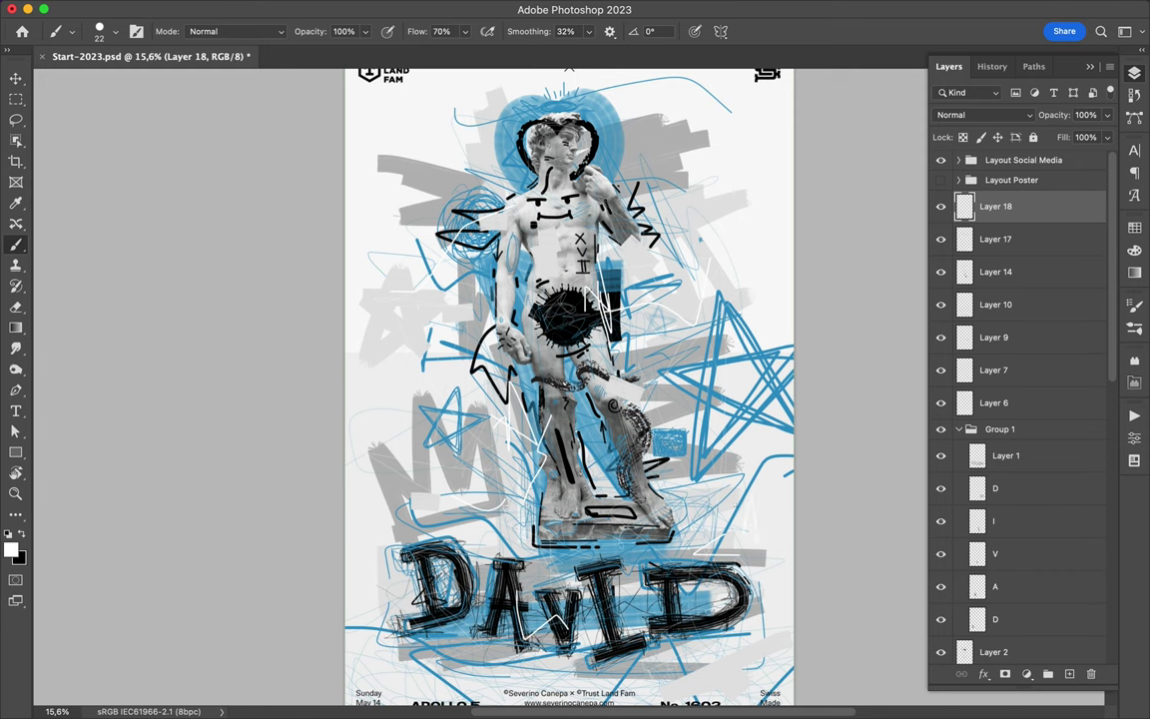
scroll(565, 389, down, 1)
scroll(565, 389, up, 3)
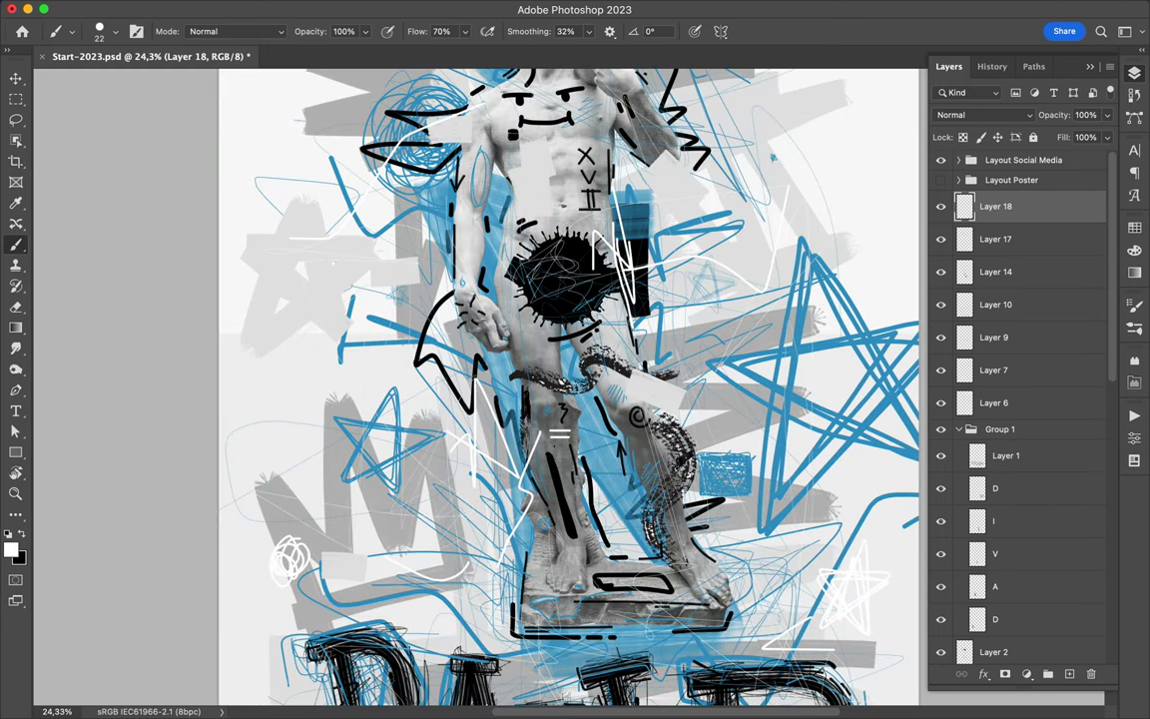
scroll(565, 390, up, 3)
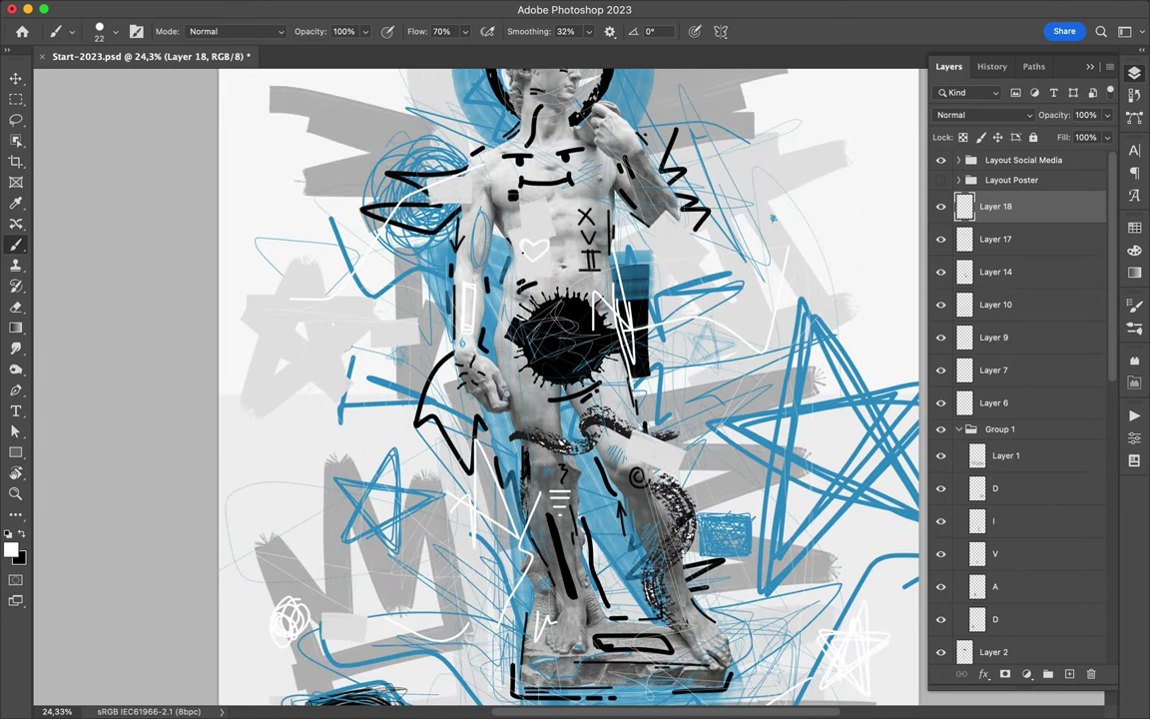
scroll(493, 223, up, 2)
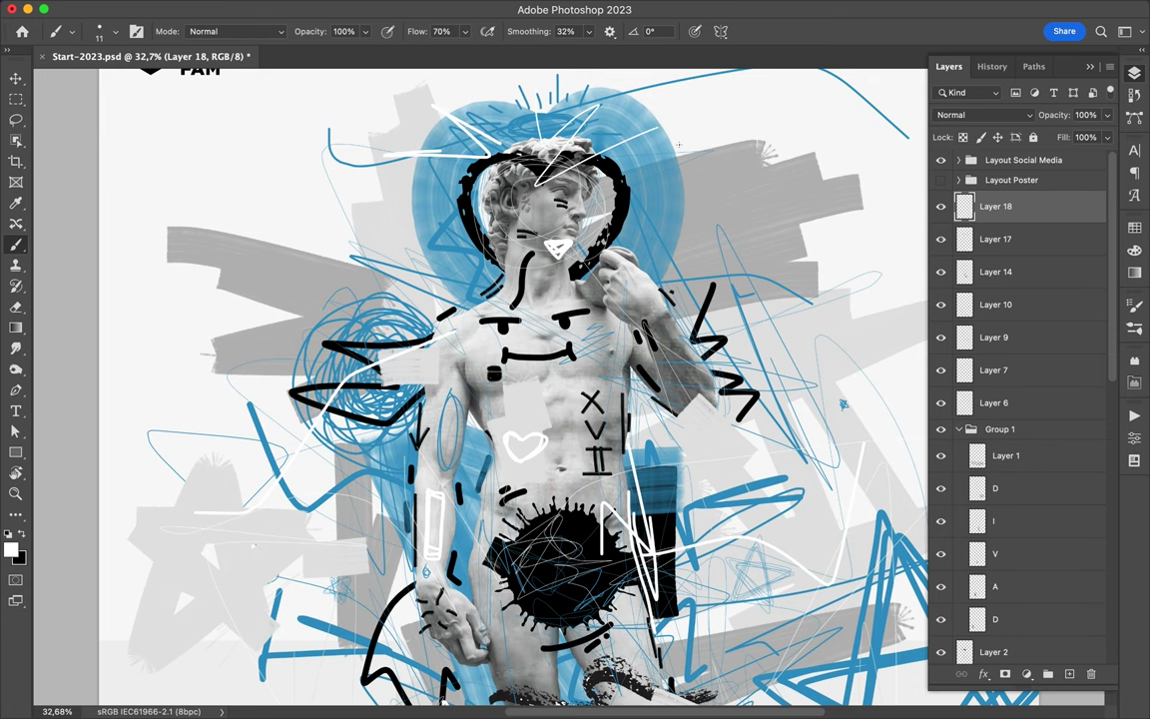
scroll(565, 389, down, 2)
scroll(414, 389, down, 2)
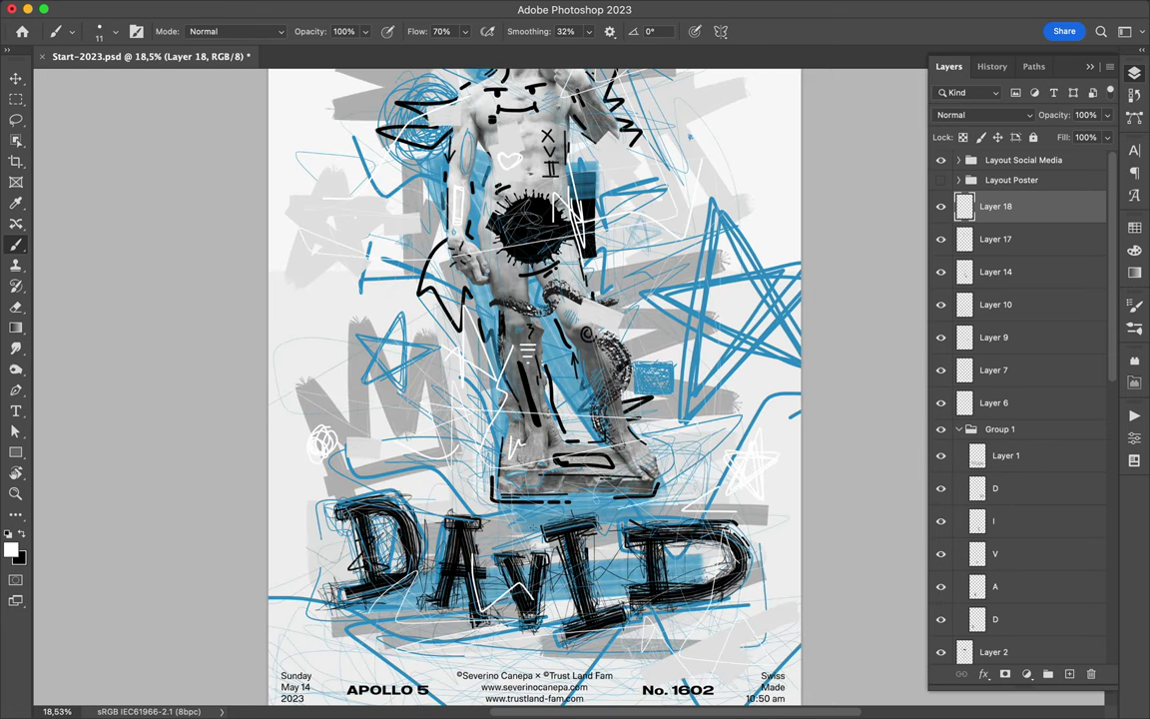